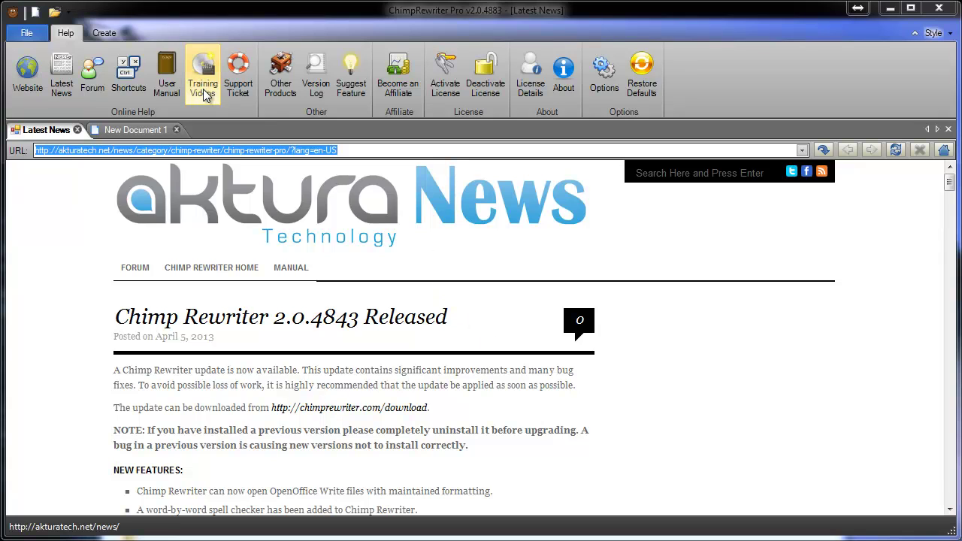
Load '01 - Why Publish an eZine.txt' into a blank document and show synonyms for 'electronic'
{"action": "left_click", "coordinate": [124, 131]}
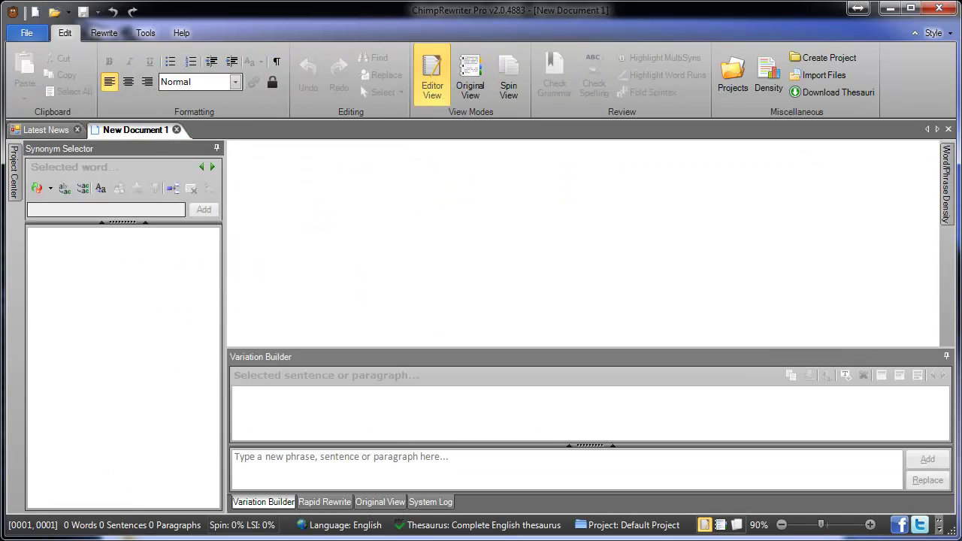
{"action": "left_click_drag", "start_coordinate": [308, 178], "coordinate": [358, 204]}
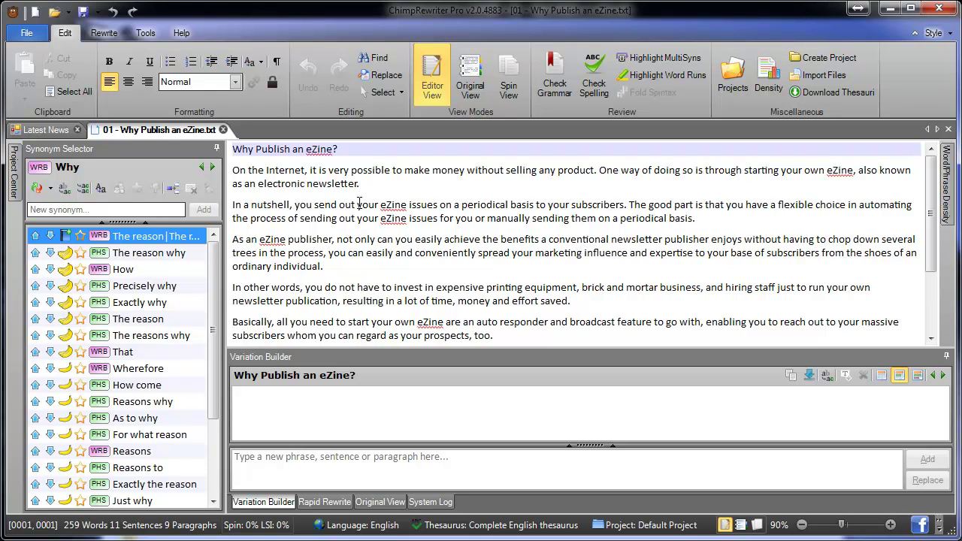
{"action": "left_click_drag", "start_coordinate": [369, 149], "coordinate": [193, 139]}
{"action": "left_click", "coordinate": [300, 183]}
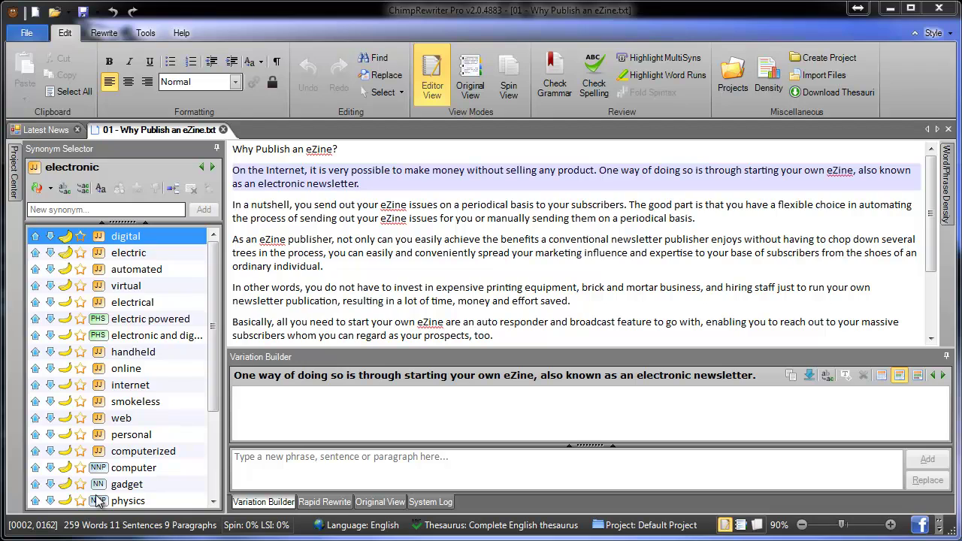
Star 'online' as a favourite synonym for 'electronic' and remove a stray word pasted into the title
{"action": "left_click", "coordinate": [81, 368]}
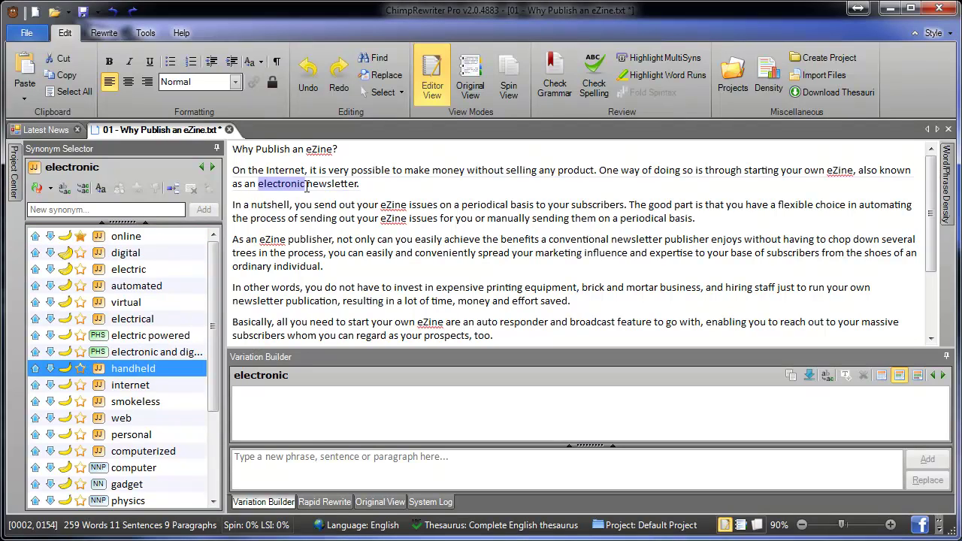
{"action": "left_click", "coordinate": [376, 153]}
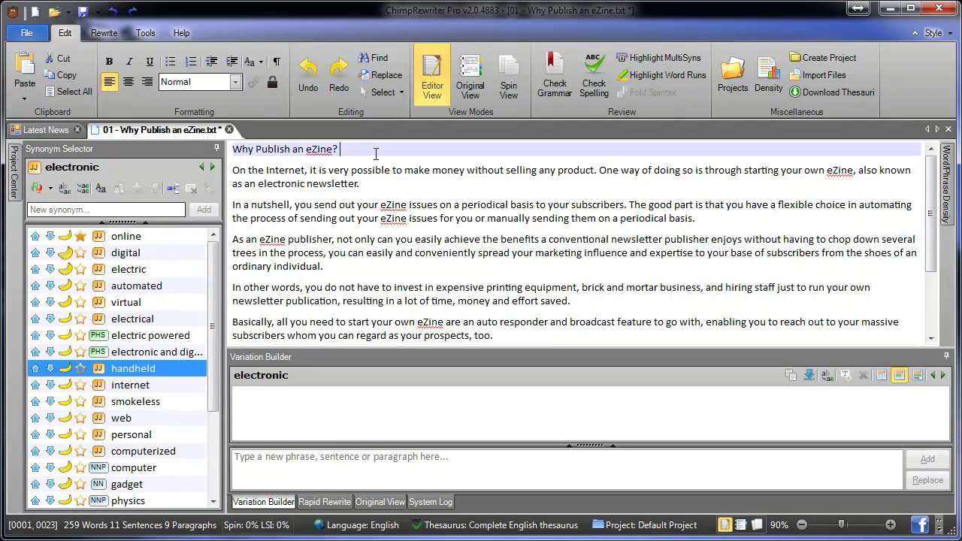
{"action": "type", "text": "electronic"}
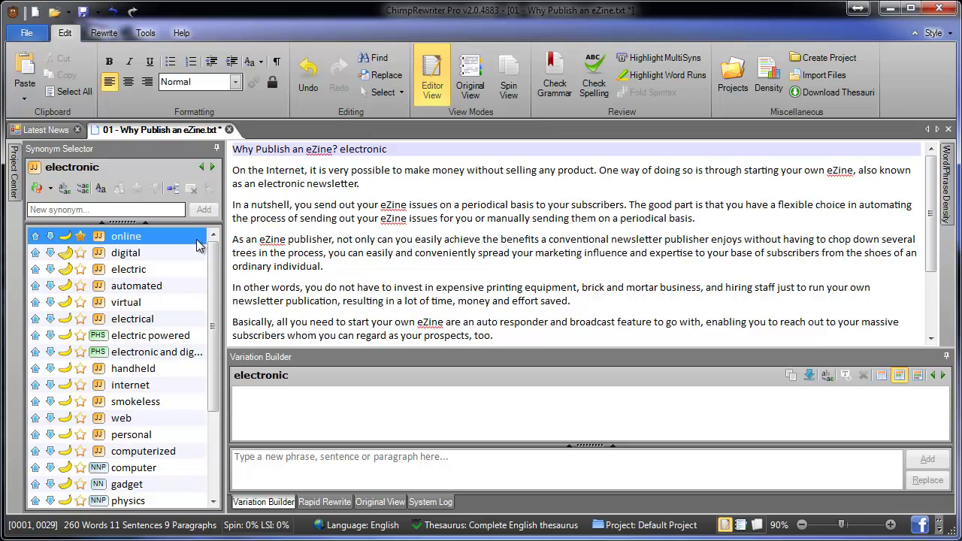
{"action": "double_click", "coordinate": [368, 149]}
{"action": "key", "text": "BackSpace"}
Mark 'personal' as Hated so it leaves the synonym suggestions for 'electronic'
{"action": "left_click", "coordinate": [278, 183]}
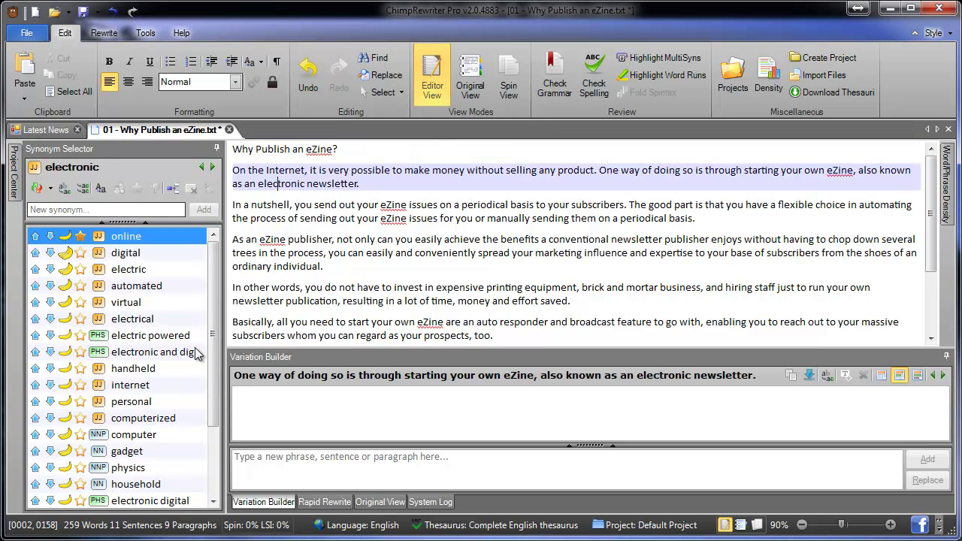
{"action": "right_click", "coordinate": [160, 400]}
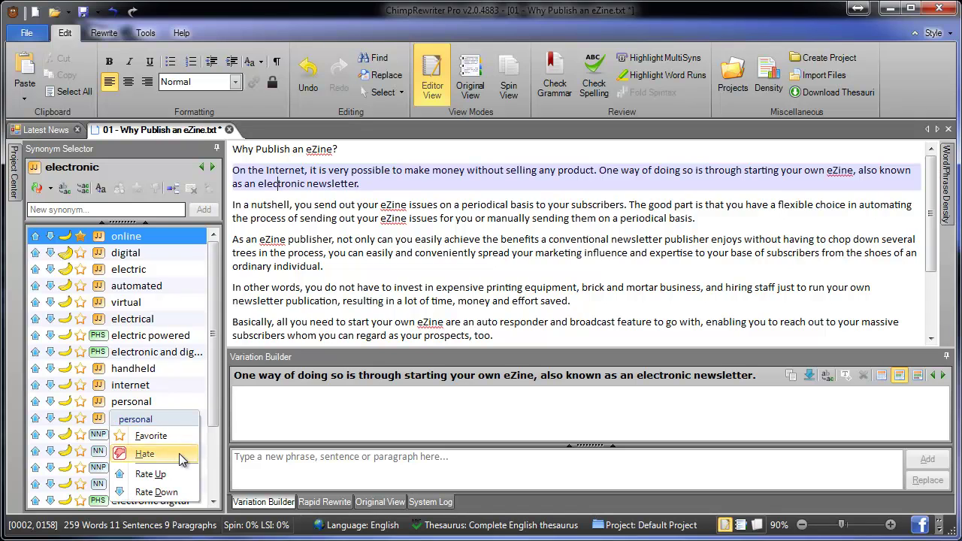
{"action": "left_click", "coordinate": [148, 454]}
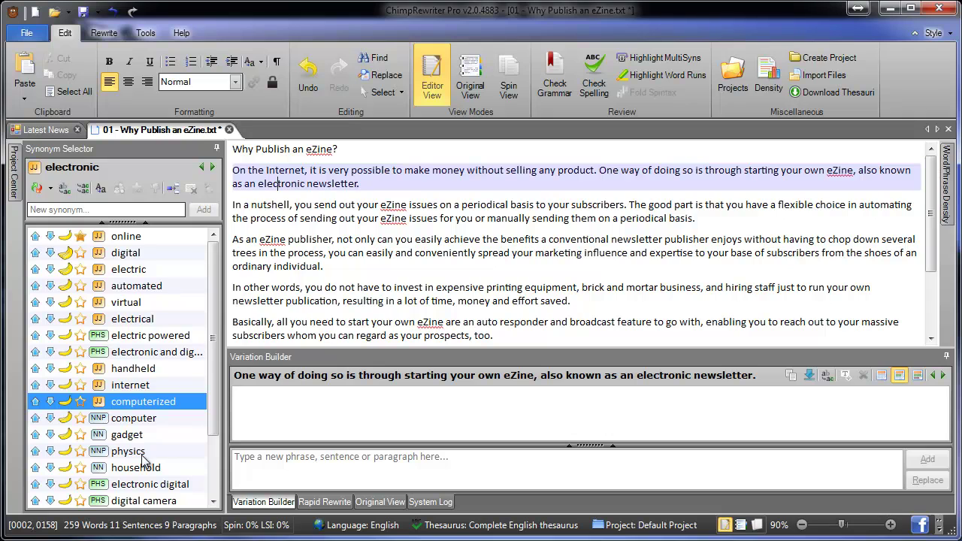
Add 'Big Bad Internet' as a new synonym for the selected word 'Internet'
{"action": "key", "text": "Up"}
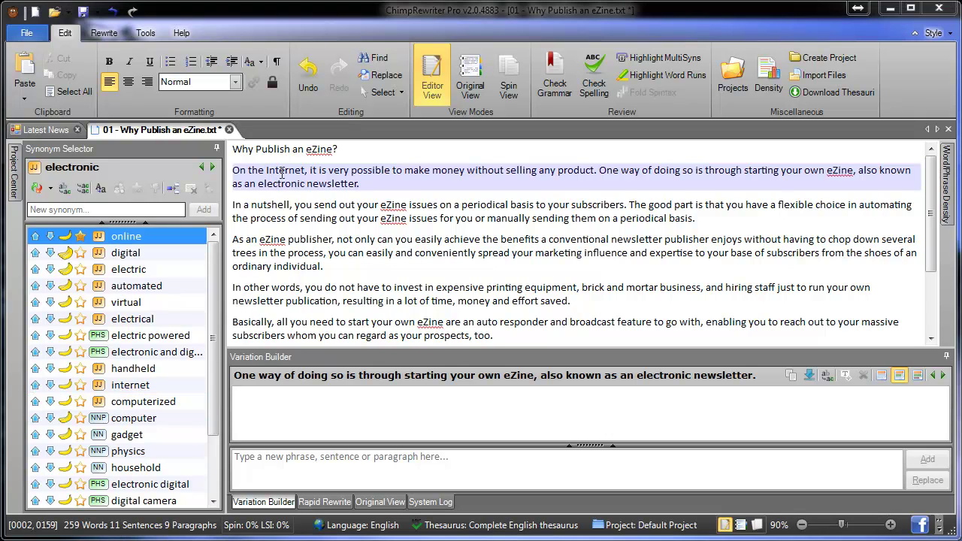
{"action": "key", "text": "ctrl+Left"}
{"action": "key", "text": "ctrl+shift+Right"}
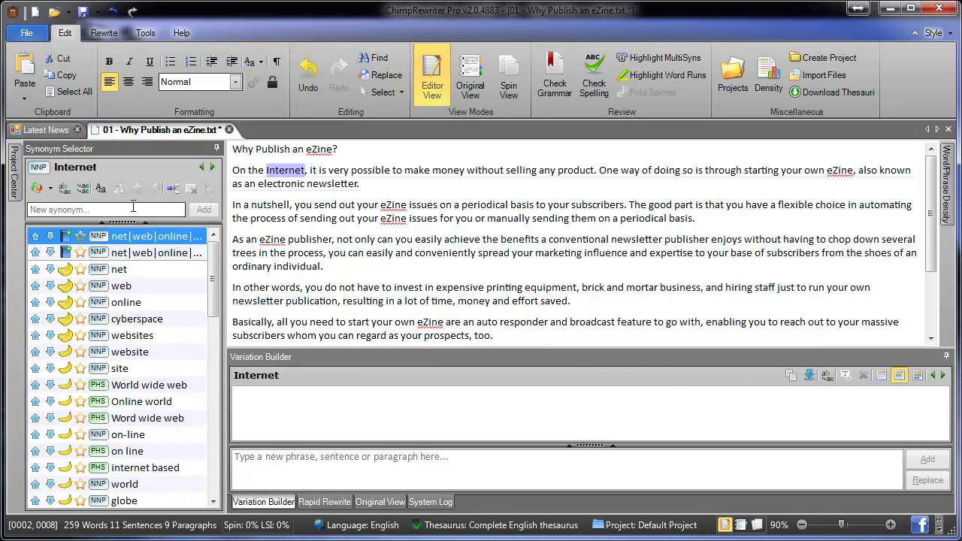
{"action": "type", "text": "Big "}
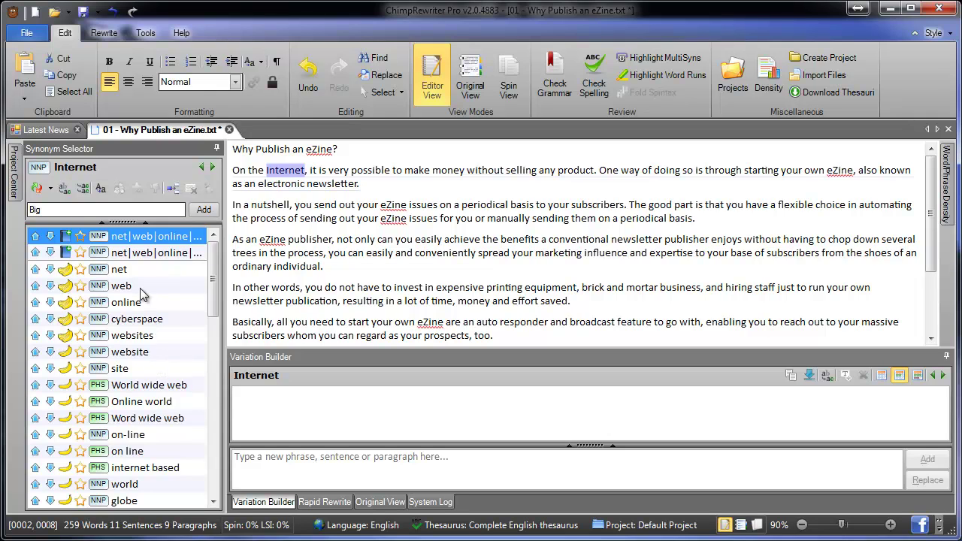
{"action": "type", "text": "Bad Internet"}
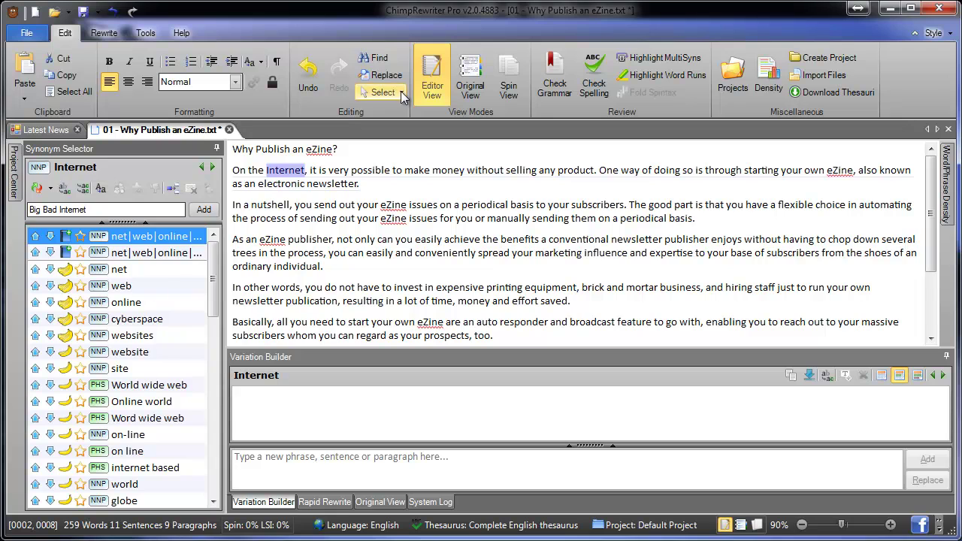
{"action": "key", "text": "Return"}
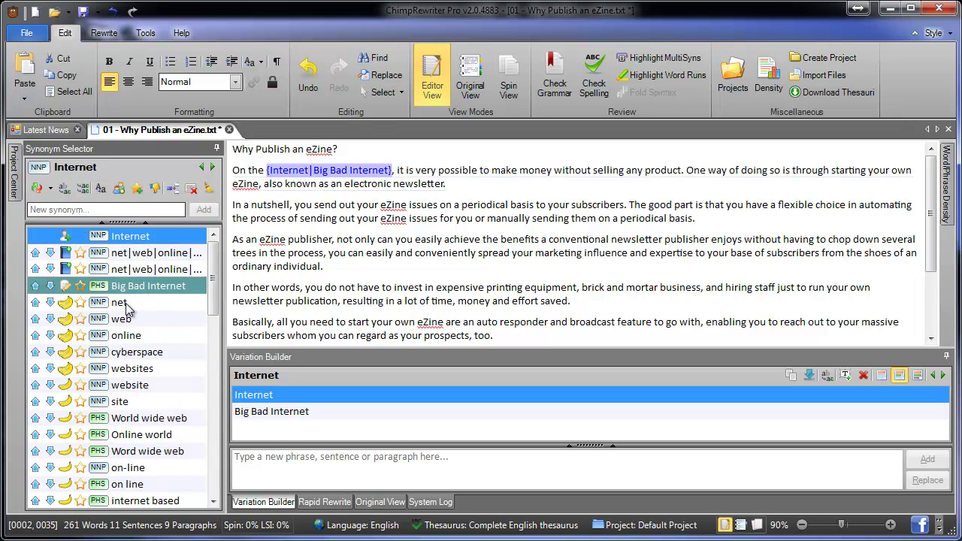
Delete the stray 'Internet' typed after 'newsletter.'
{"action": "left_click", "coordinate": [472, 179]}
{"action": "type", "text": "Internet"}
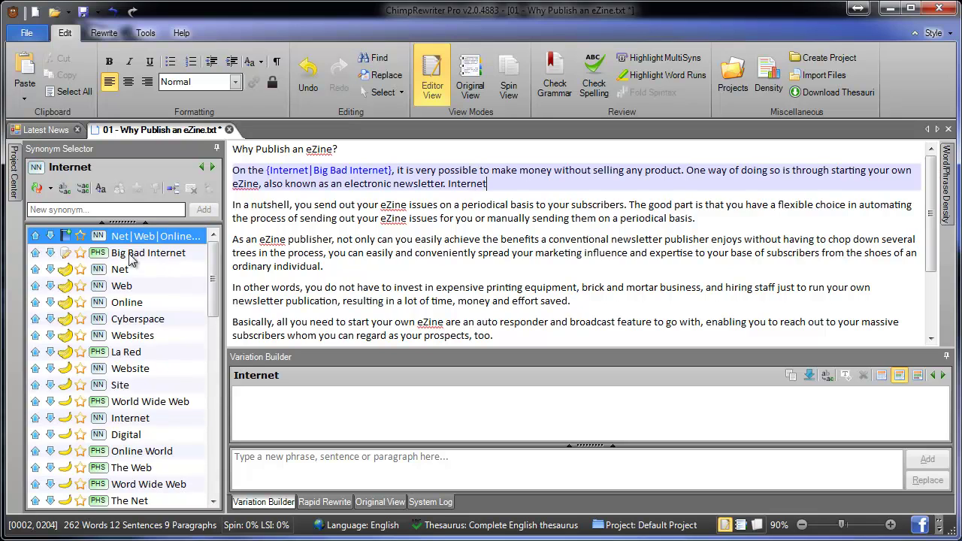
{"action": "double_click", "coordinate": [465, 188]}
{"action": "key", "text": "BackSpace"}
{"action": "key", "text": "BackSpace"}
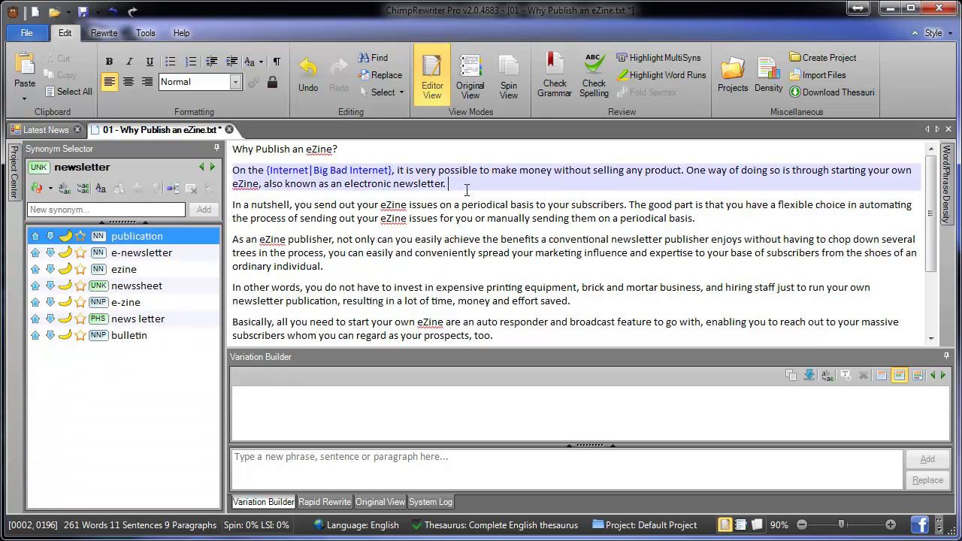
Spin 'possible' with the alternatives 'conceivable' and 'viable'
{"action": "left_click", "coordinate": [443, 172]}
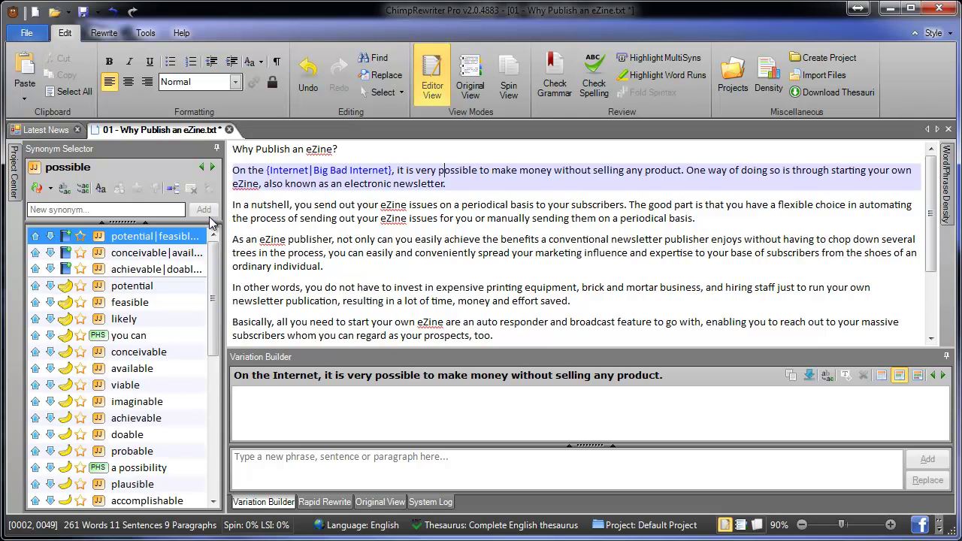
{"action": "key", "text": "alt+Right"}
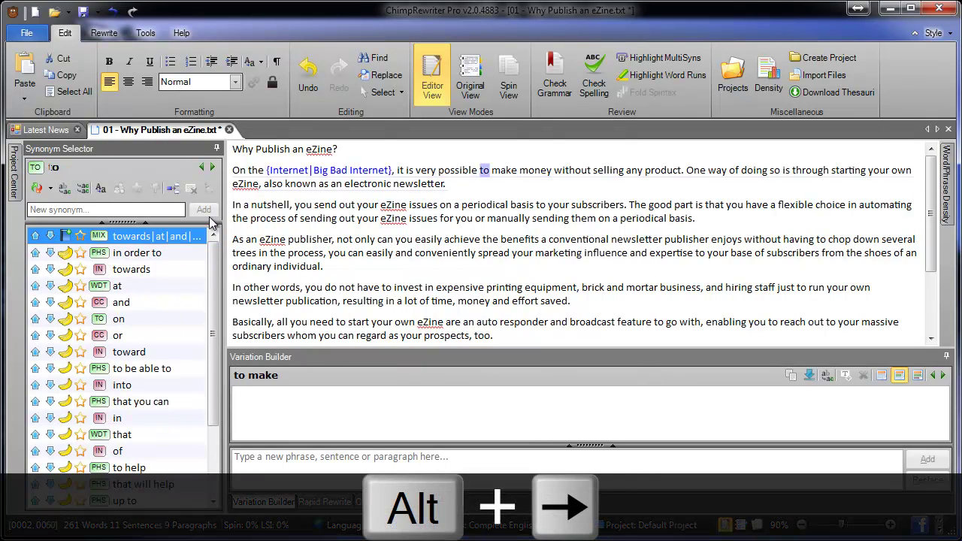
{"action": "key", "text": "alt+Right"}
{"action": "key", "text": "alt+Right"}
{"action": "key", "text": "alt+Right"}
{"action": "key", "text": "alt+Left"}
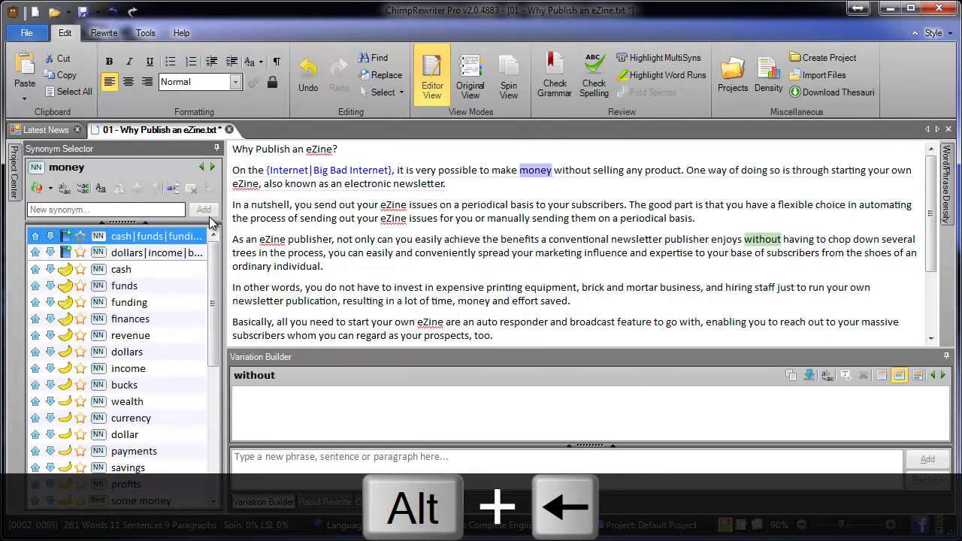
{"action": "key", "text": "alt+Left"}
{"action": "key", "text": "alt+Left"}
{"action": "key", "text": "alt+Left"}
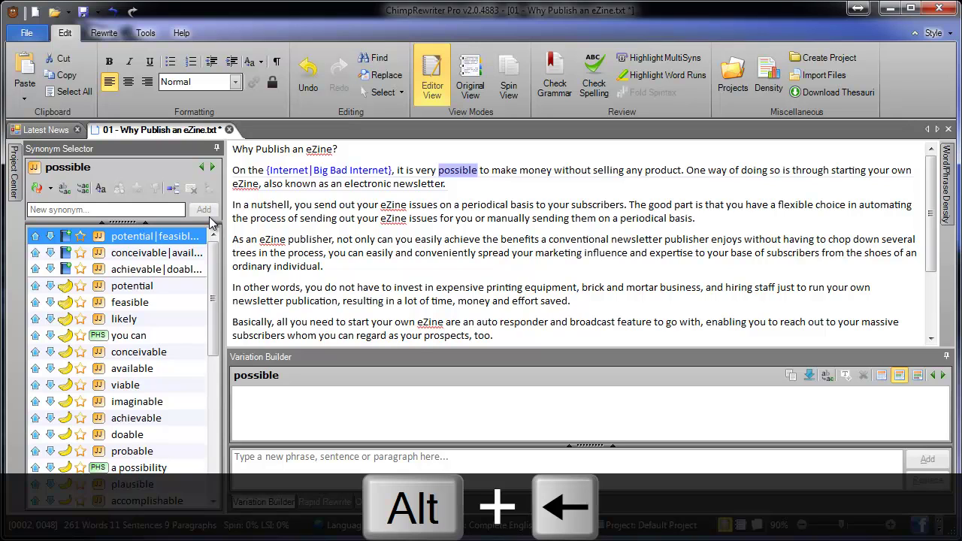
{"action": "key", "text": "Down"}
{"action": "key", "text": "Down"}
{"action": "key", "text": "Down"}
{"action": "key", "text": "Down"}
{"action": "key", "text": "Down"}
{"action": "key", "text": "Down"}
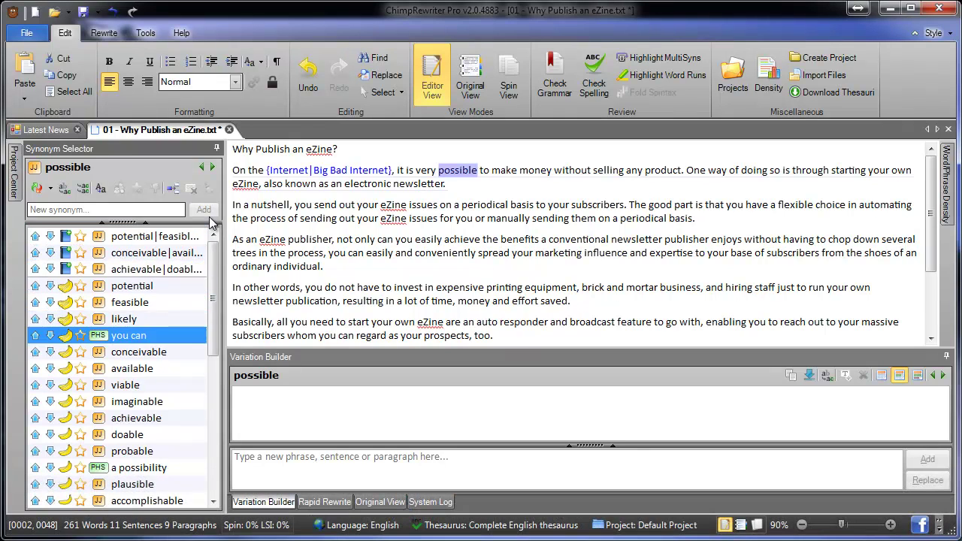
{"action": "key", "text": "Down"}
{"action": "key", "text": "Return"}
{"action": "key", "text": "Down"}
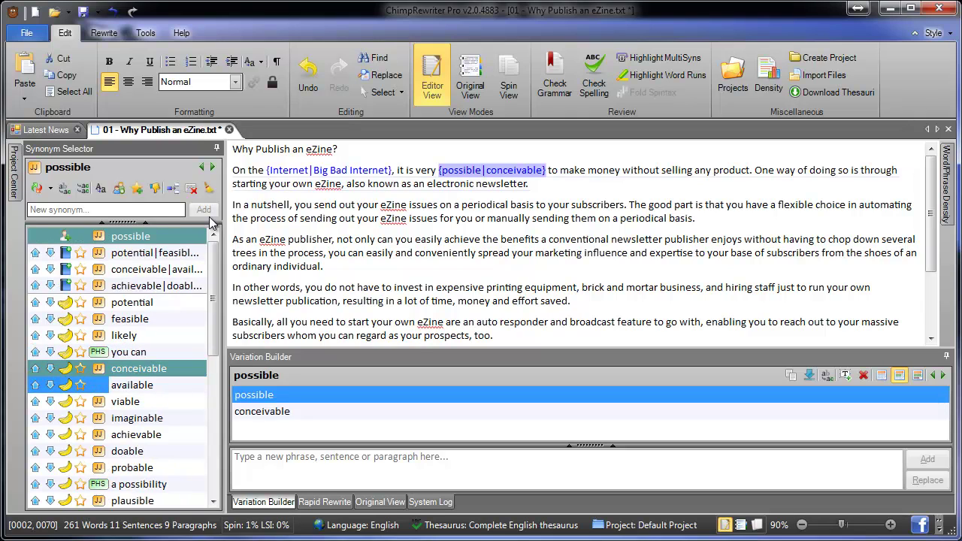
{"action": "key", "text": "Down"}
{"action": "key", "text": "Return"}
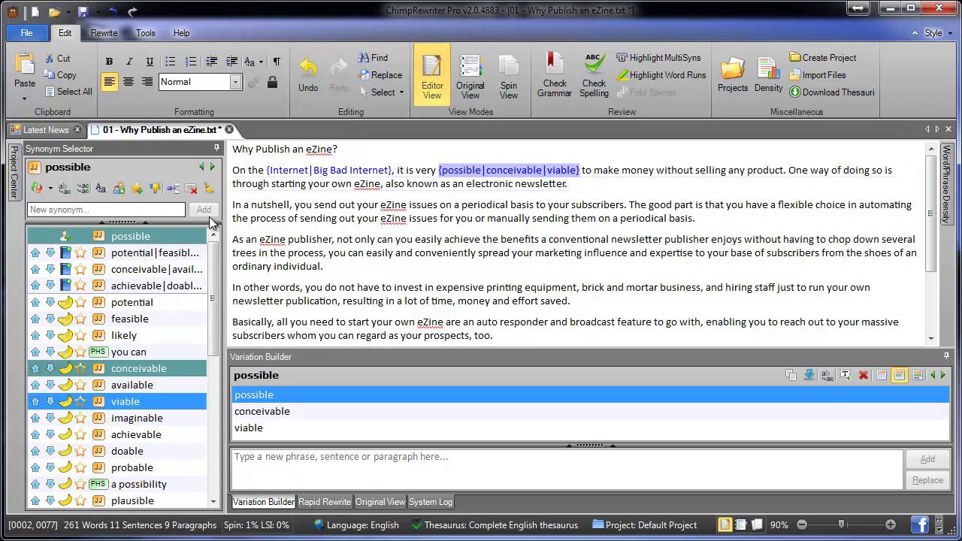
Spin 'to make money' with 'to generate income', and 'any' with 'any other' and 'a'
{"action": "key", "text": "alt+Right"}
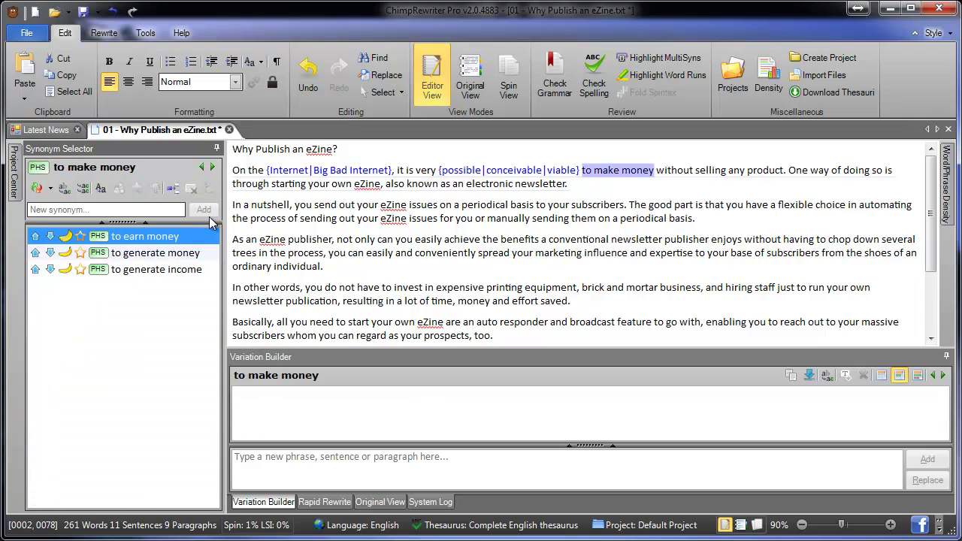
{"action": "key", "text": "Down"}
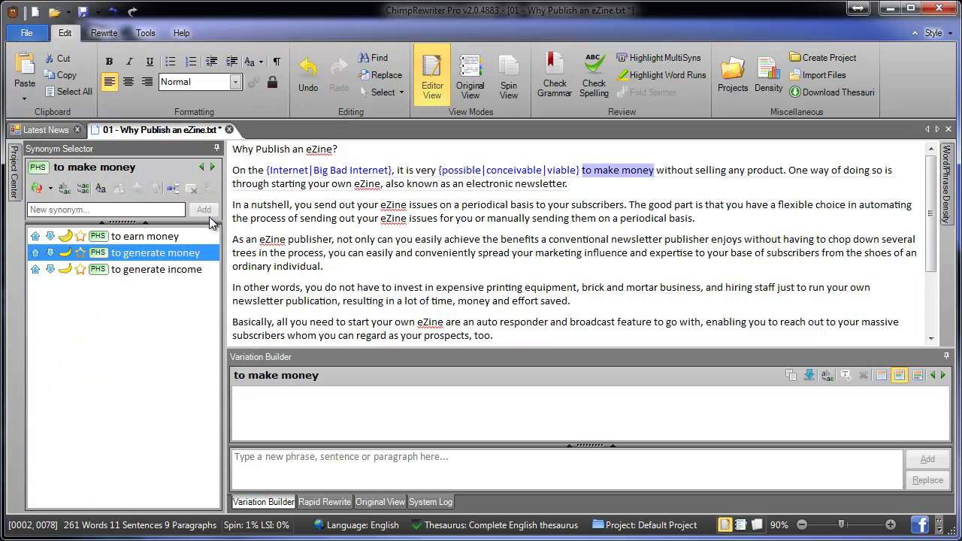
{"action": "key", "text": "Down"}
{"action": "key", "text": "Return"}
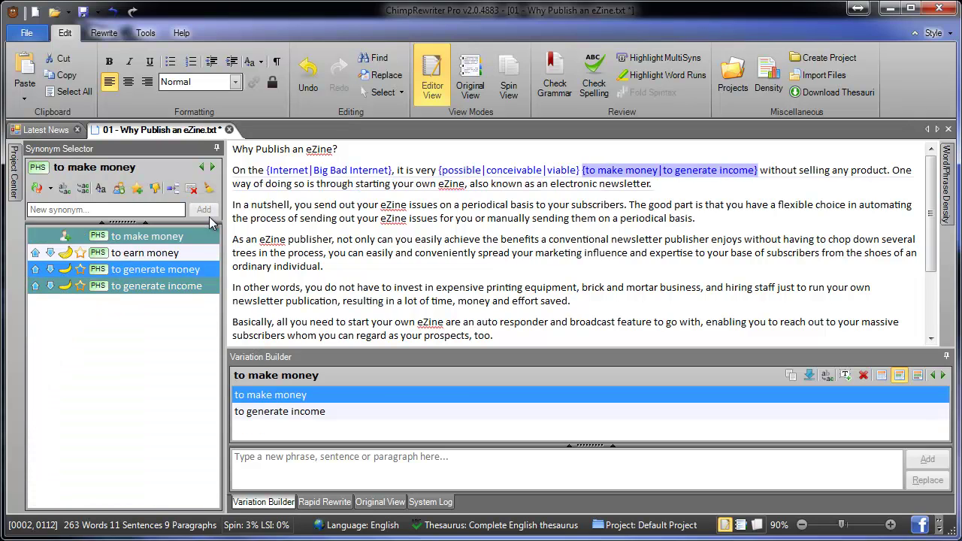
{"action": "key", "text": "alt+Right"}
{"action": "key", "text": "alt+Right"}
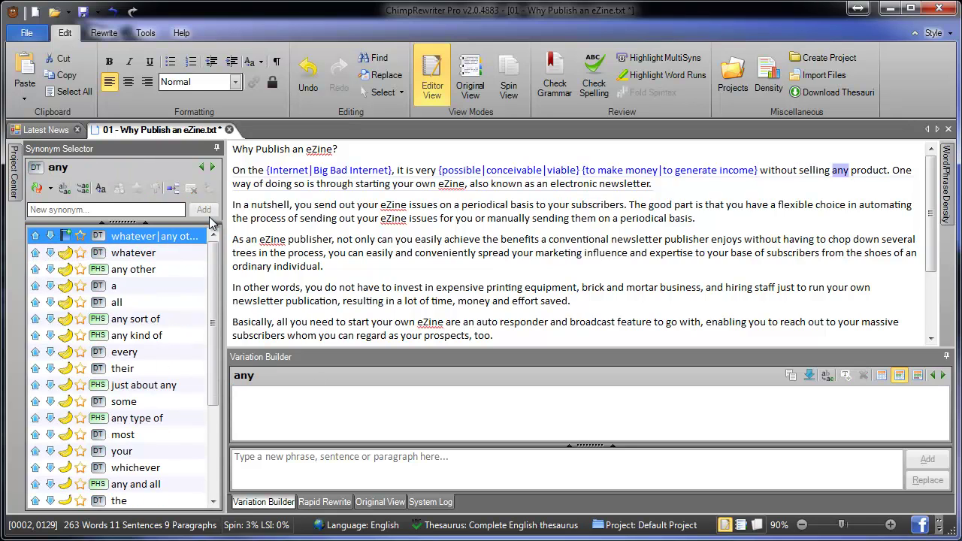
{"action": "key", "text": "Down"}
{"action": "key", "text": "Down"}
{"action": "key", "text": "space"}
{"action": "key", "text": "Down"}
{"action": "key", "text": "space"}
Add 'A way' as an alternative to 'One way' and commit it
{"action": "key", "text": "Return"}
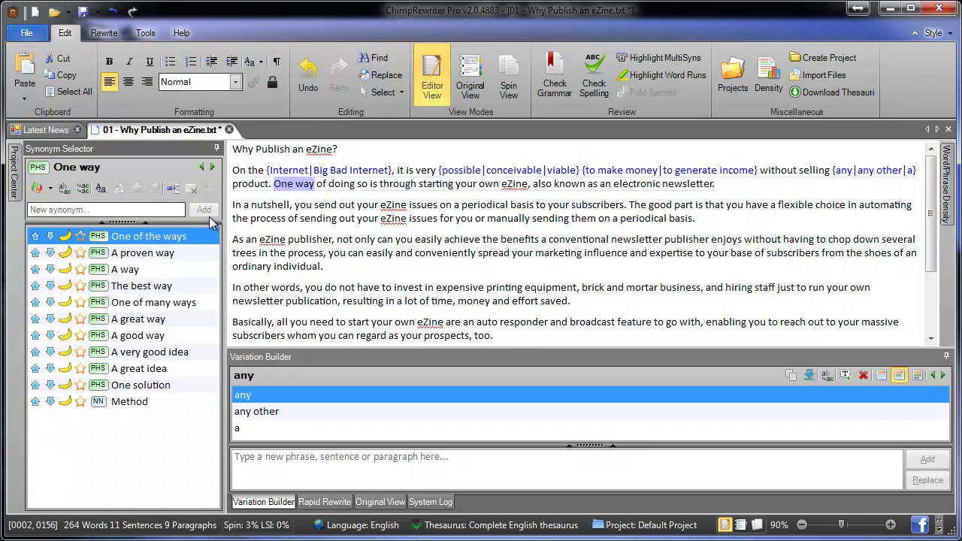
{"action": "key", "text": "Down"}
{"action": "key", "text": "Down"}
{"action": "key", "text": "space"}
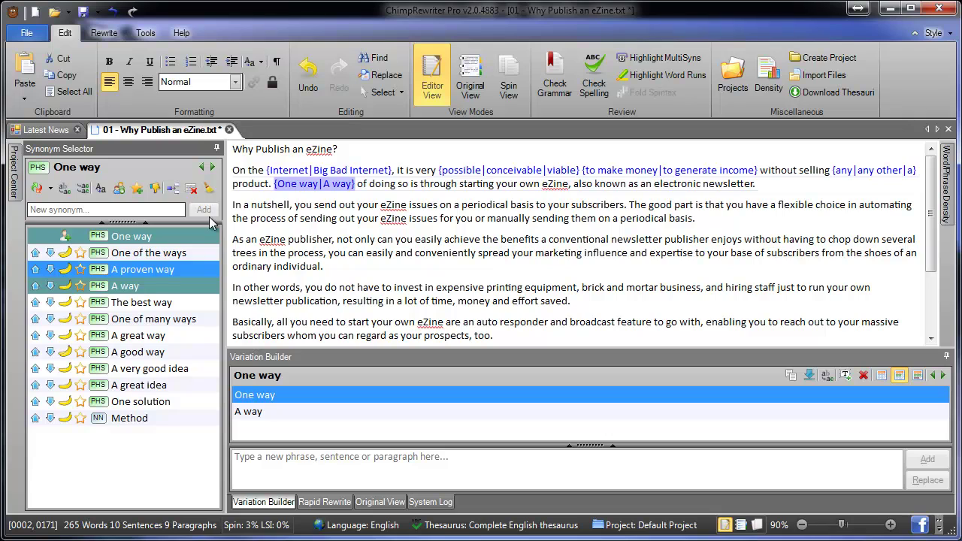
{"action": "key", "text": "Return"}
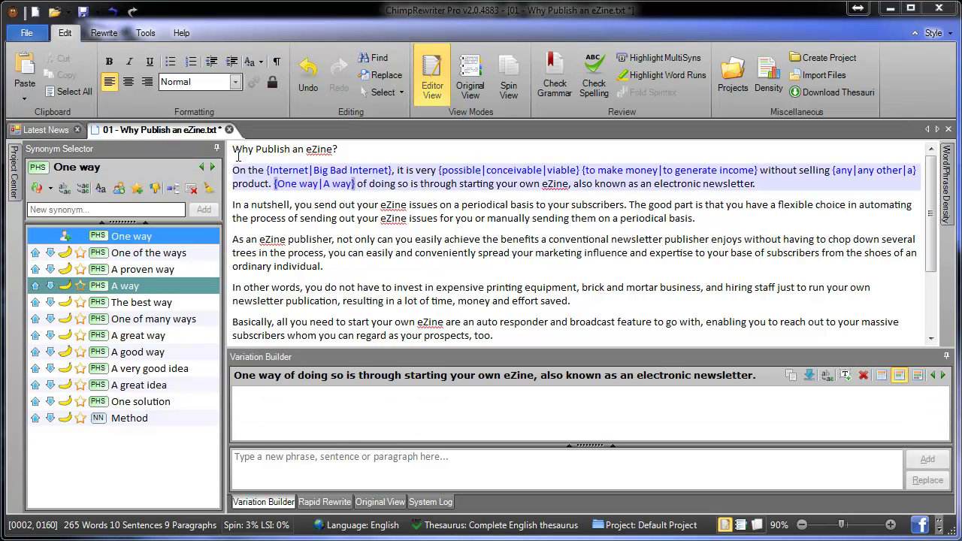
Leave 'doing' unchanged and protect the word 'eZine' from spinning
{"action": "right_click", "coordinate": [384, 185]}
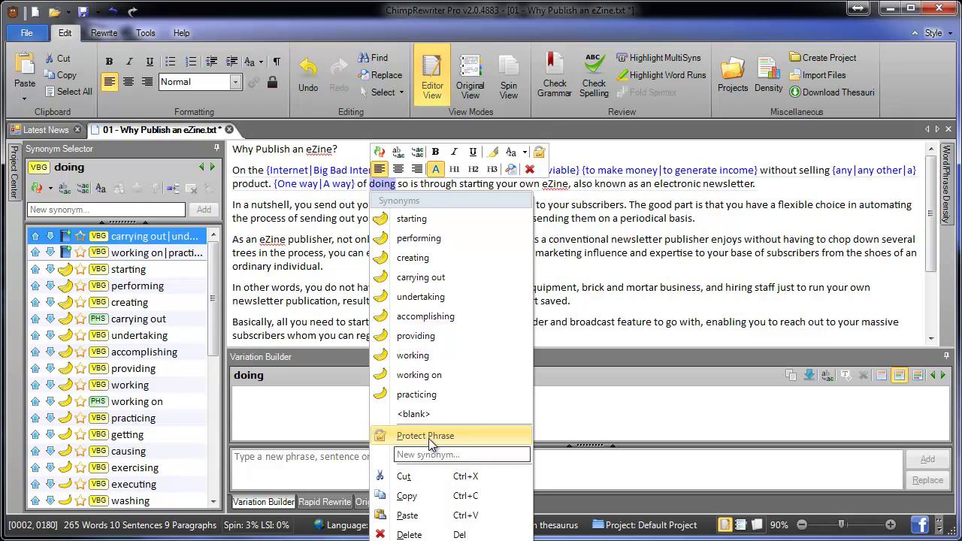
{"action": "left_click", "coordinate": [312, 240]}
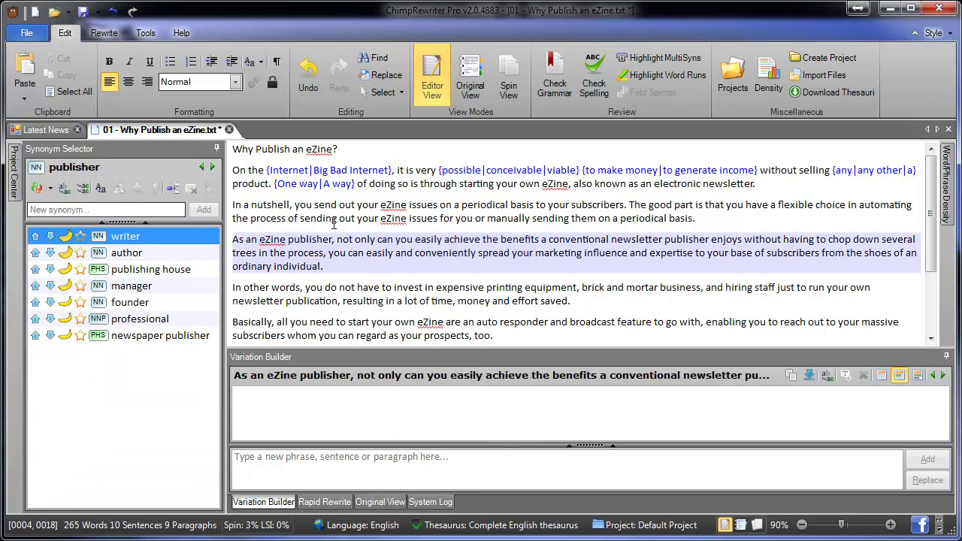
{"action": "double_click", "coordinate": [556, 183]}
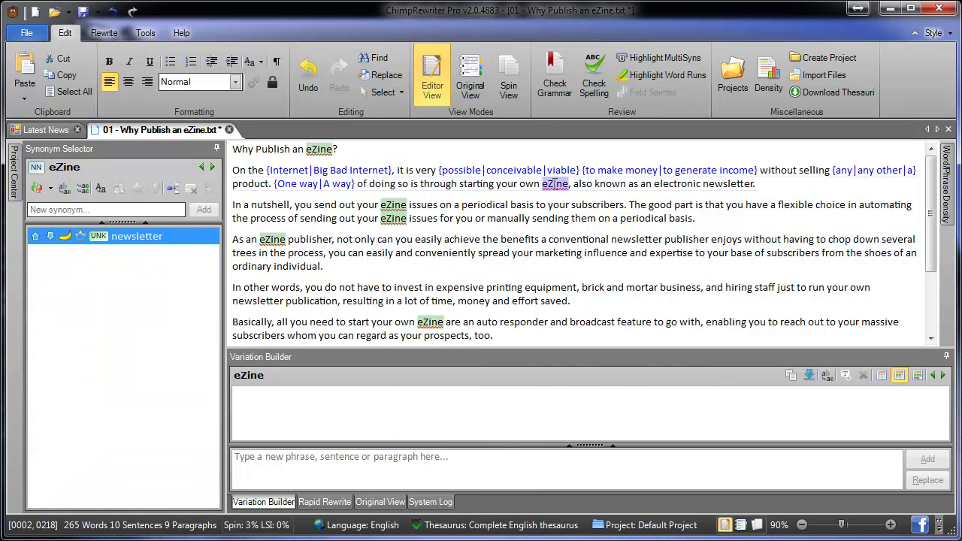
{"action": "right_click", "coordinate": [554, 183]}
{"action": "left_click", "coordinate": [604, 260]}
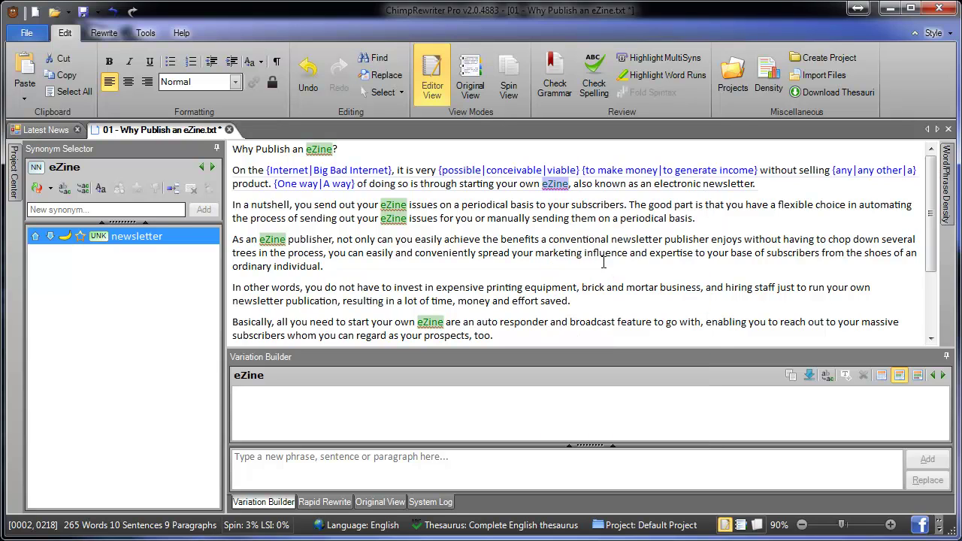
Spin 'starting' with 'beginning' and 'your own' with 'your personal'
{"action": "left_click", "coordinate": [570, 242]}
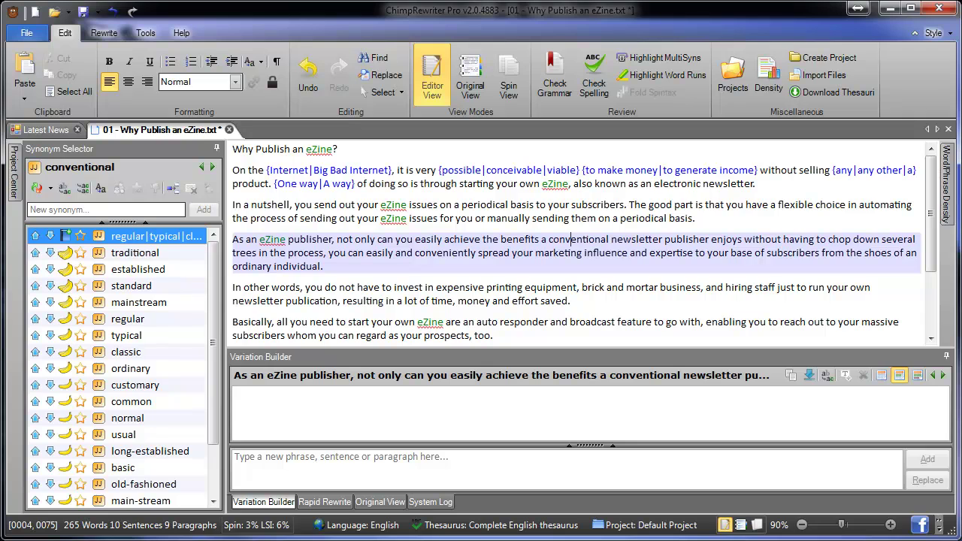
{"action": "double_click", "coordinate": [486, 188]}
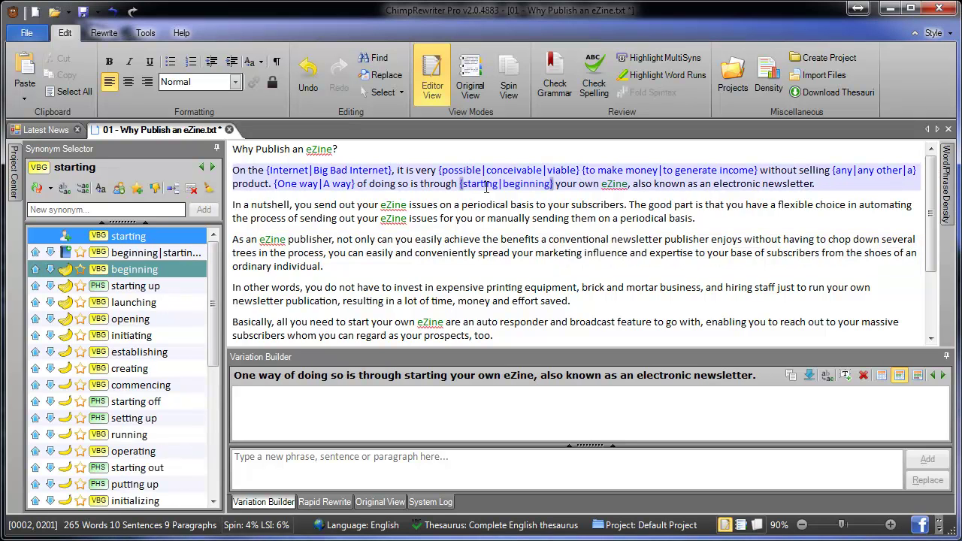
{"action": "right_click", "coordinate": [486, 188]}
{"action": "key", "text": "Right"}
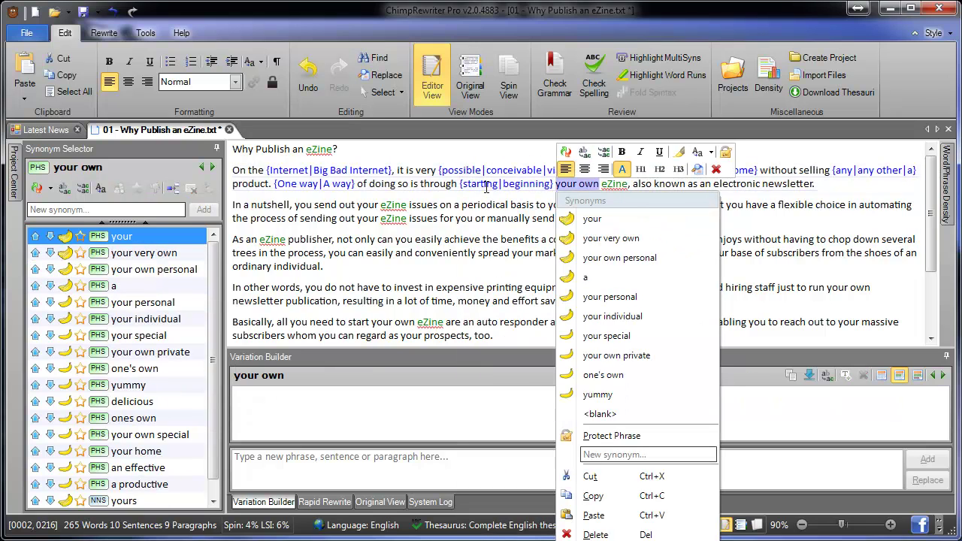
{"action": "key", "text": "Down"}
{"action": "key", "text": "Down"}
{"action": "key", "text": "Up"}
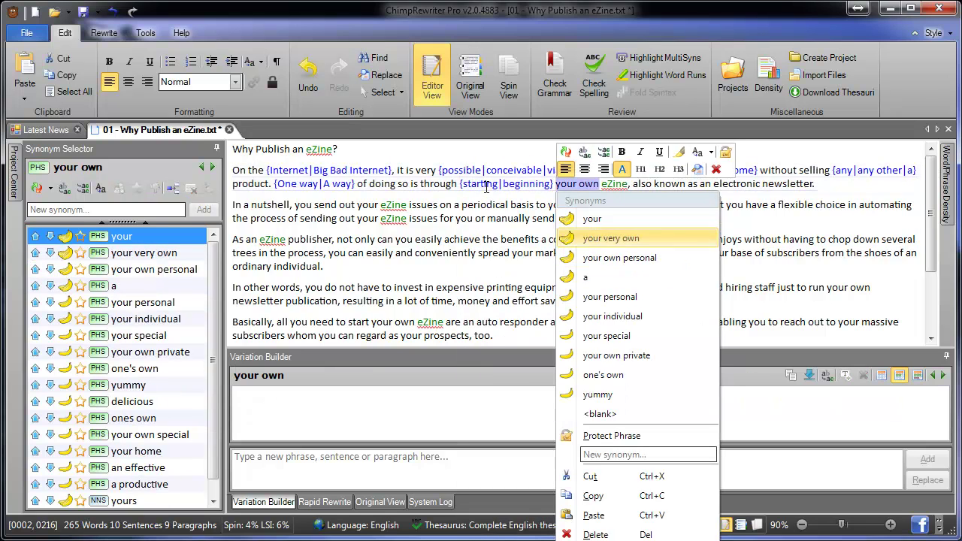
{"action": "key", "text": "Down"}
{"action": "key", "text": "Down"}
{"action": "key", "text": "Down"}
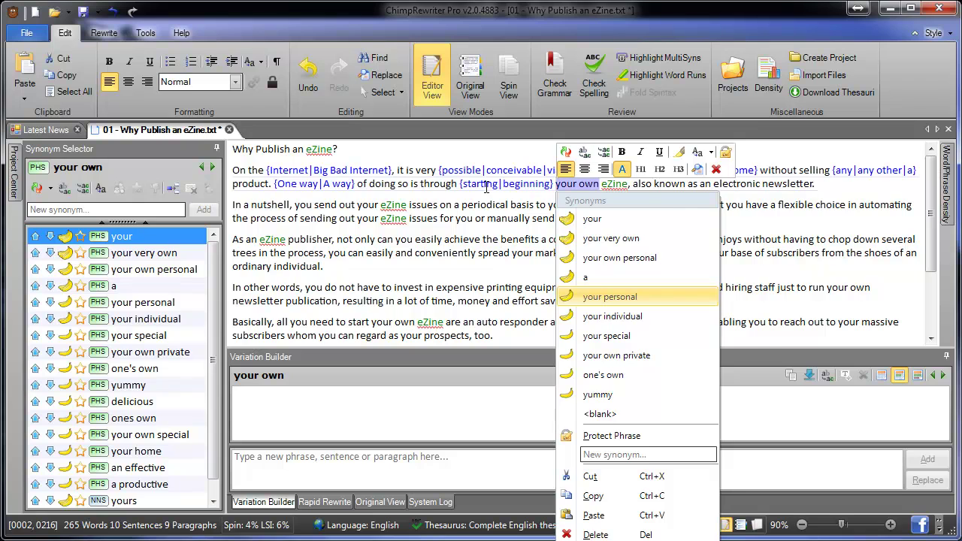
{"action": "key", "text": "Return"}
Skip past protected 'eZine' and add 'also called' as an alternative to 'also known as'
{"action": "key", "text": "Right"}
{"action": "key", "text": "Right"}
{"action": "key", "text": "Escape"}
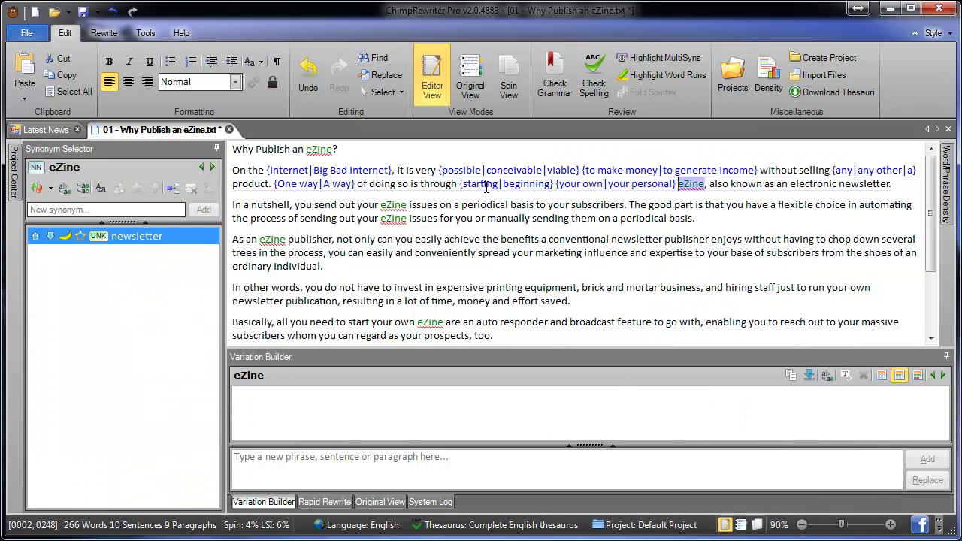
{"action": "key", "text": "Right"}
{"action": "key", "text": "Down"}
{"action": "key", "text": "Return"}
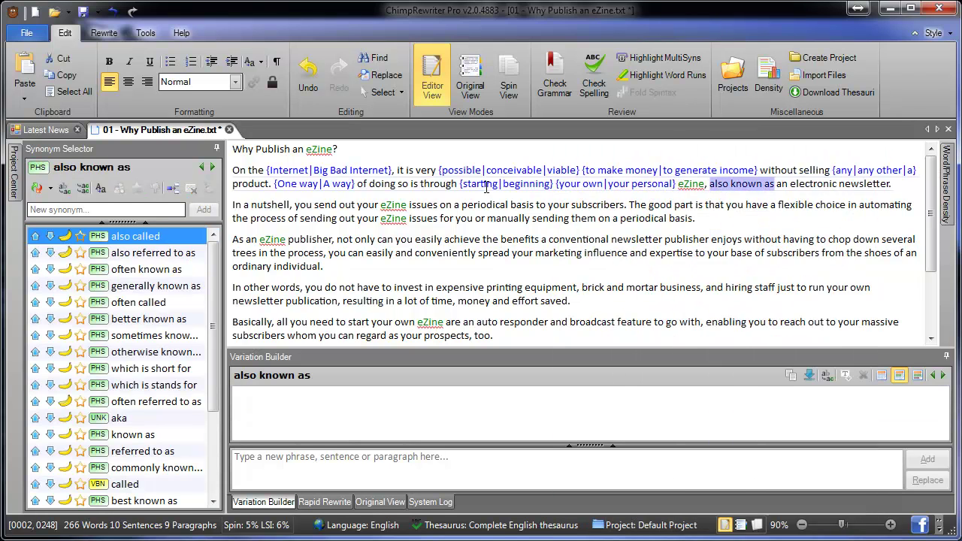
{"action": "key", "text": "Right"}
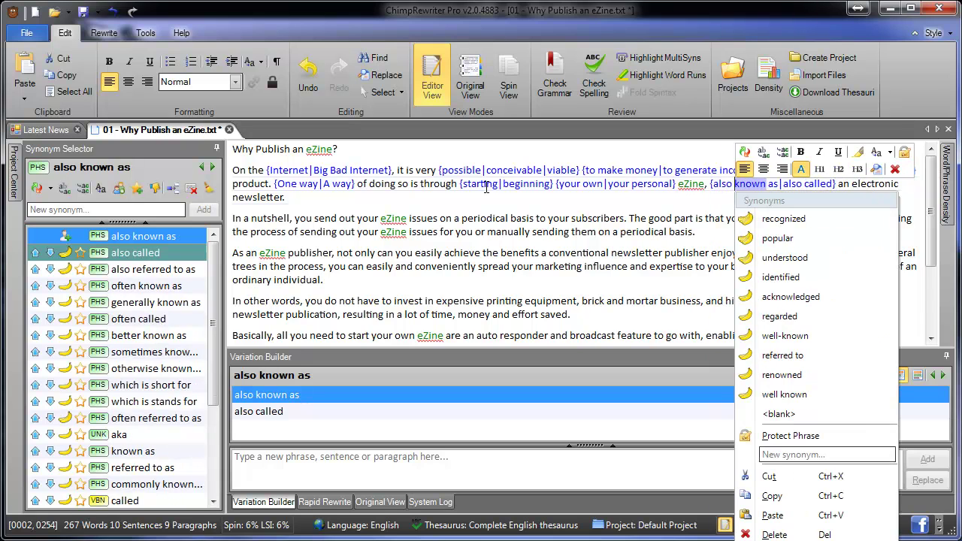
{"action": "key", "text": "Right"}
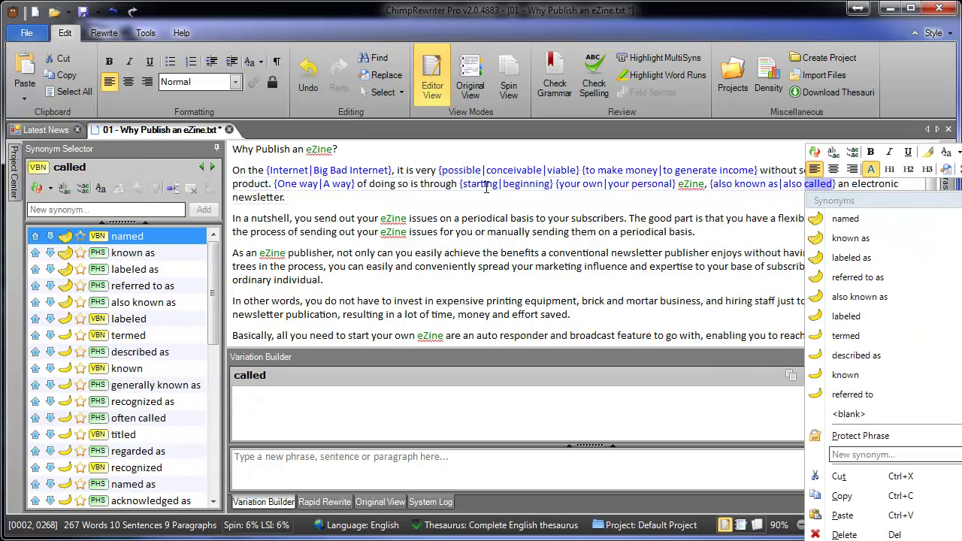
In Rapid Rewrite, add Basically, you send out, submit and your to the second paragraph's opening
{"action": "left_click", "coordinate": [324, 501]}
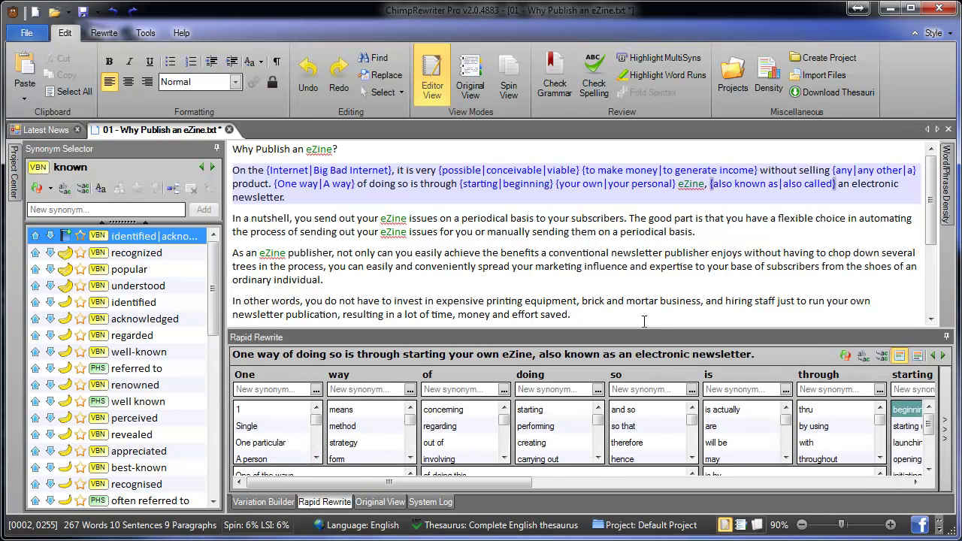
{"action": "left_click_drag", "start_coordinate": [645, 332], "coordinate": [342, 243]}
{"action": "left_click", "coordinate": [284, 218]}
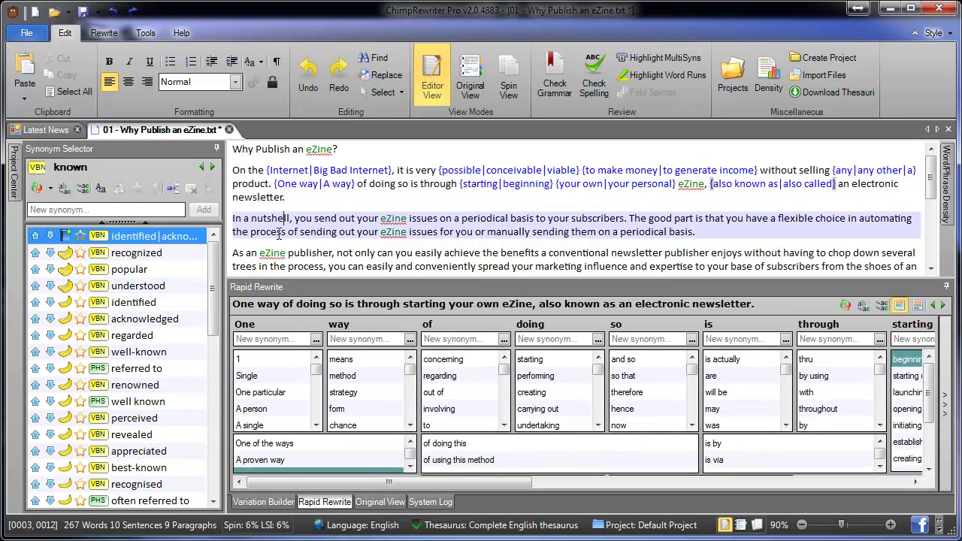
{"action": "left_click", "coordinate": [259, 443]}
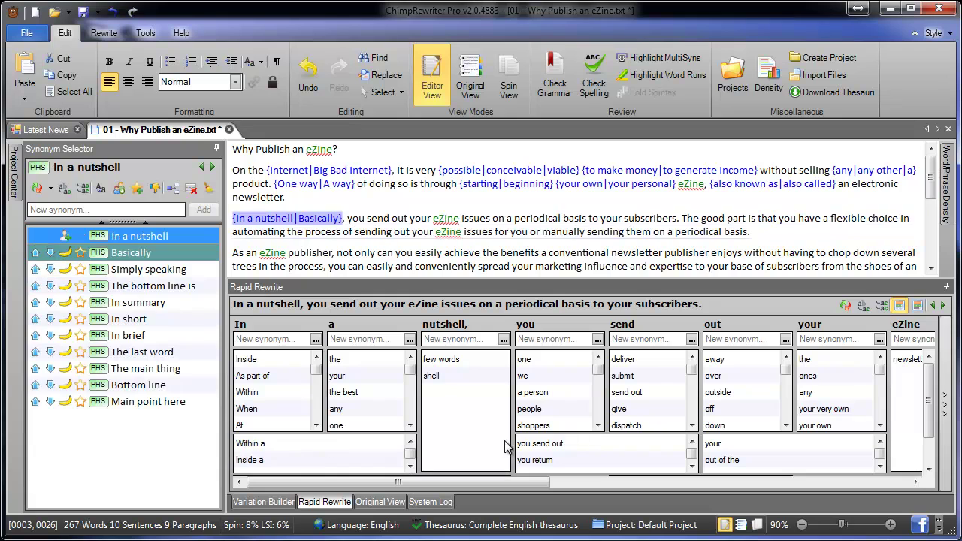
{"action": "left_click", "coordinate": [536, 443]}
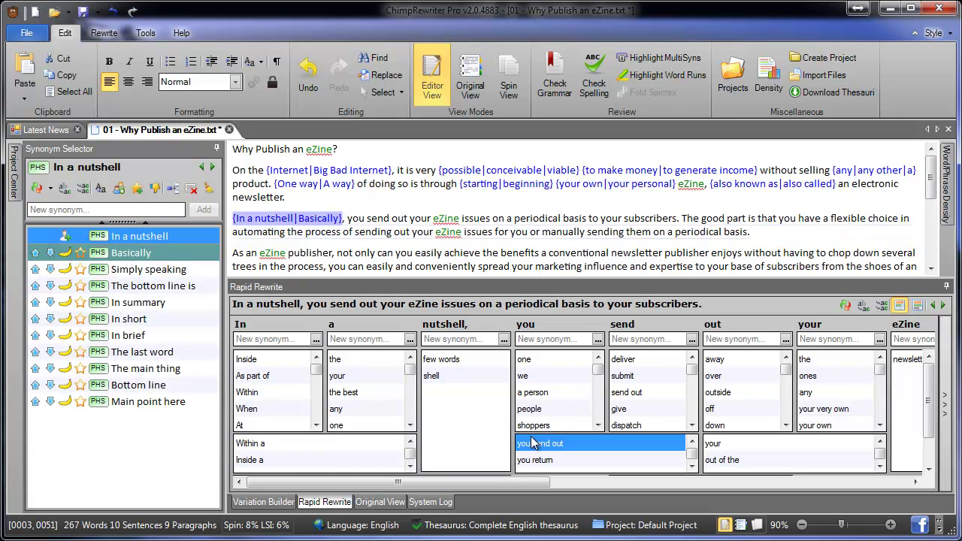
{"action": "left_click", "coordinate": [648, 377]}
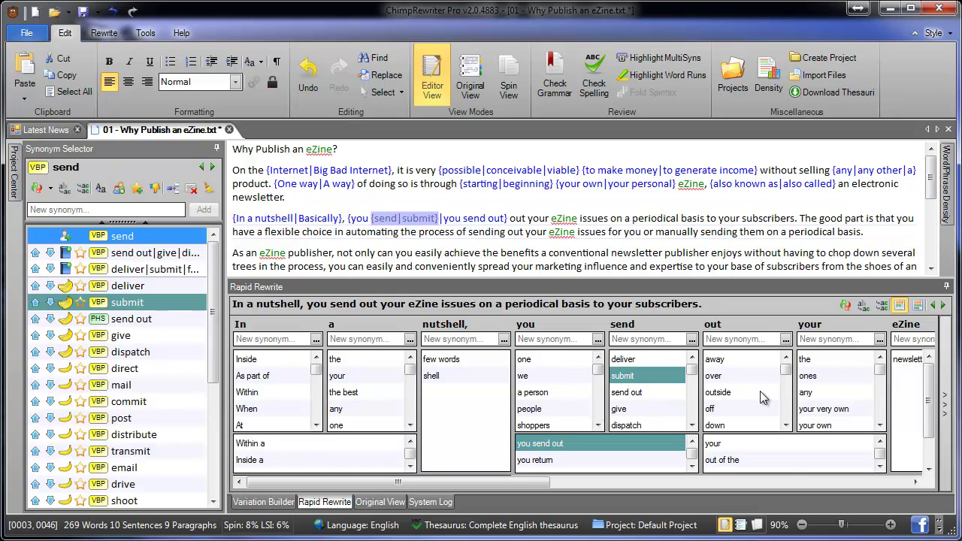
{"action": "left_click", "coordinate": [712, 443]}
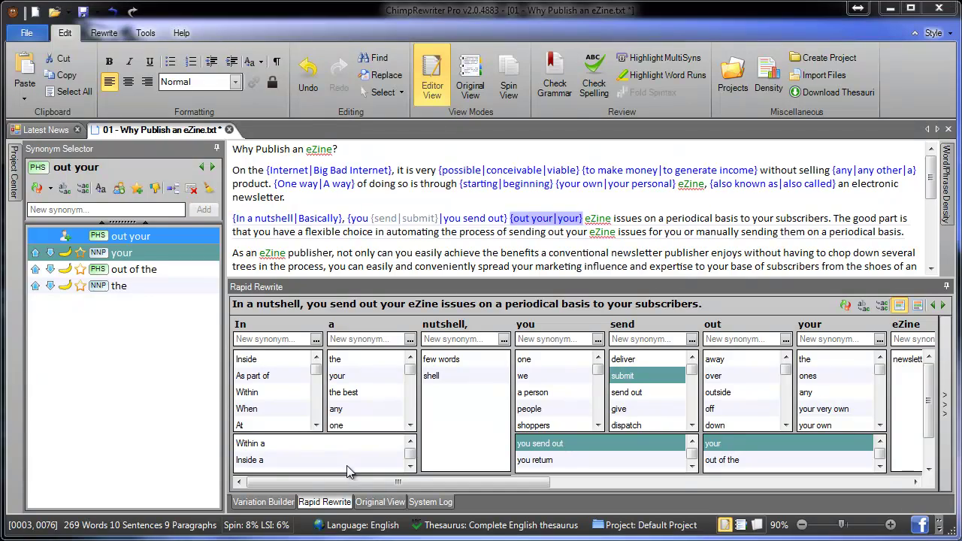
{"action": "left_click", "coordinate": [263, 501]}
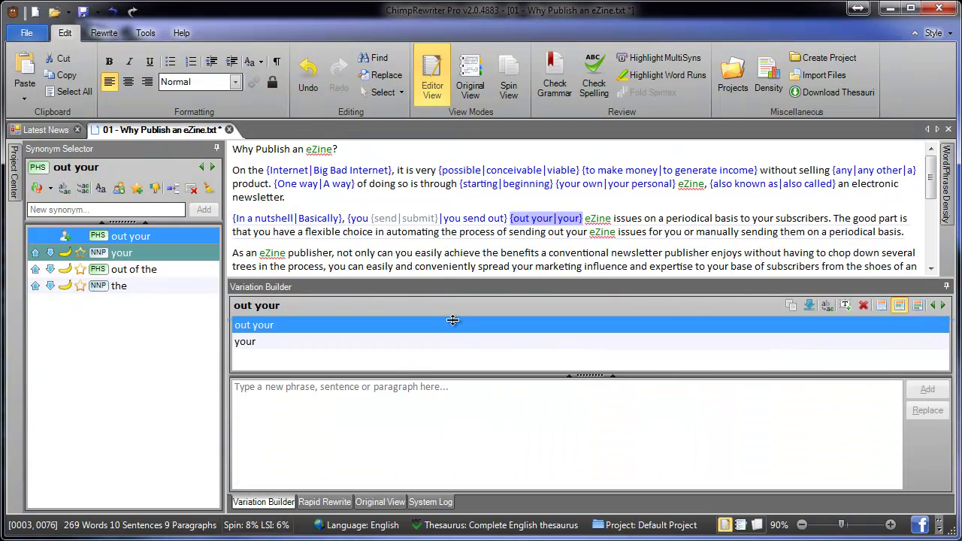
Paste 'In other words, eZines are better for the environment than conventional newsletters.' after 'individual.'
{"action": "left_click_drag", "start_coordinate": [452, 280], "coordinate": [459, 339]}
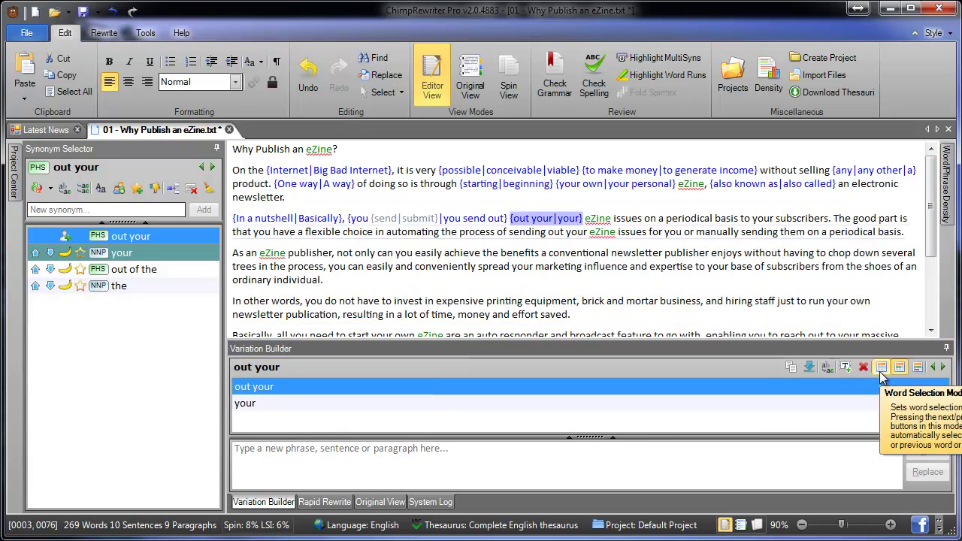
{"action": "left_click", "coordinate": [900, 368]}
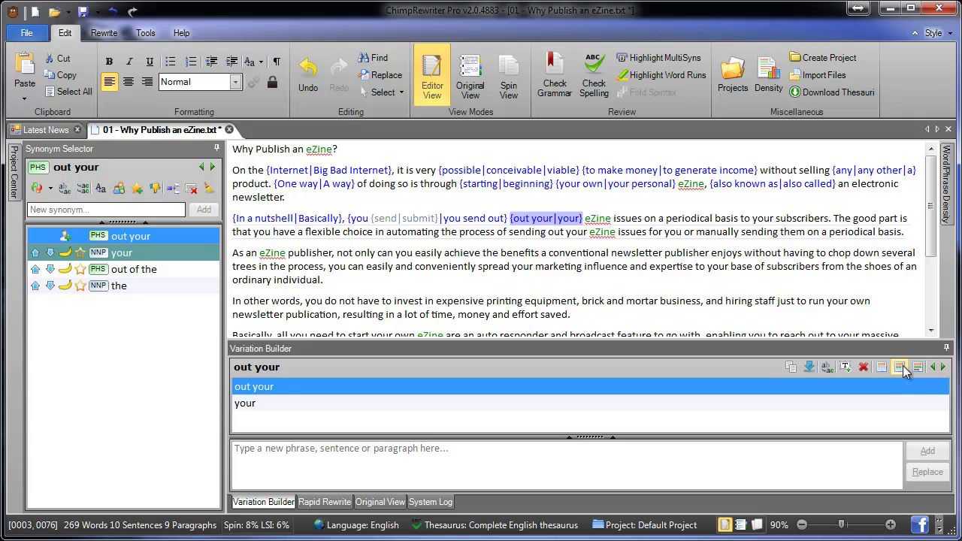
{"action": "left_click", "coordinate": [329, 251]}
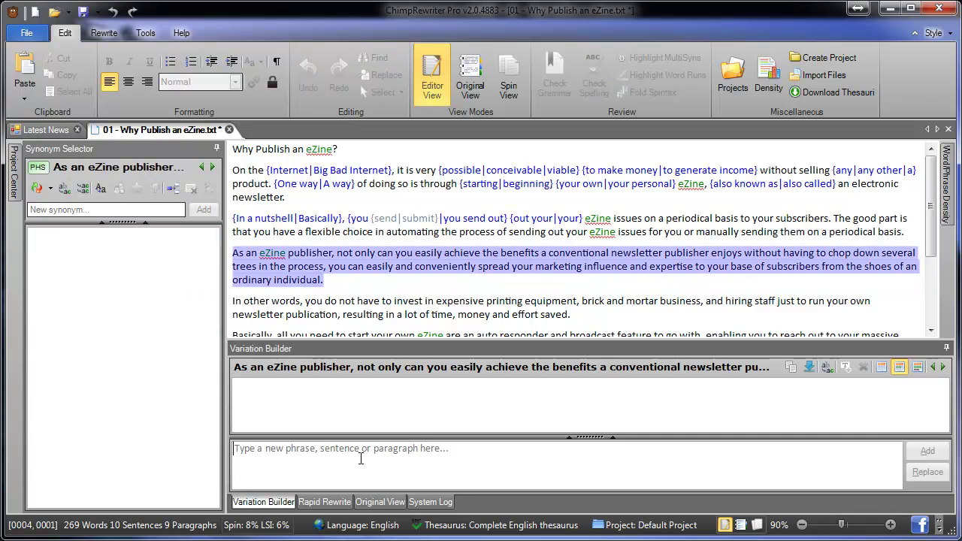
{"action": "left_click", "coordinate": [360, 458]}
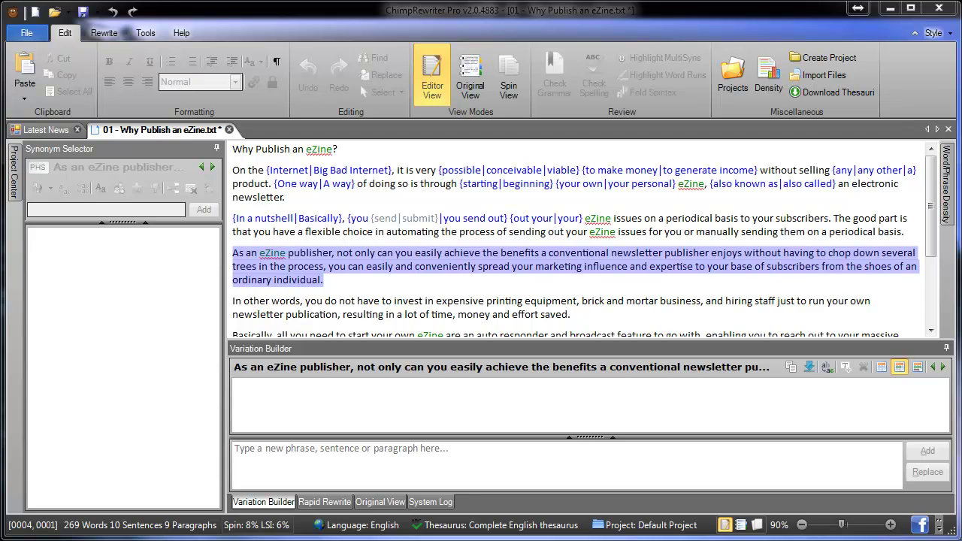
{"action": "left_click", "coordinate": [325, 279]}
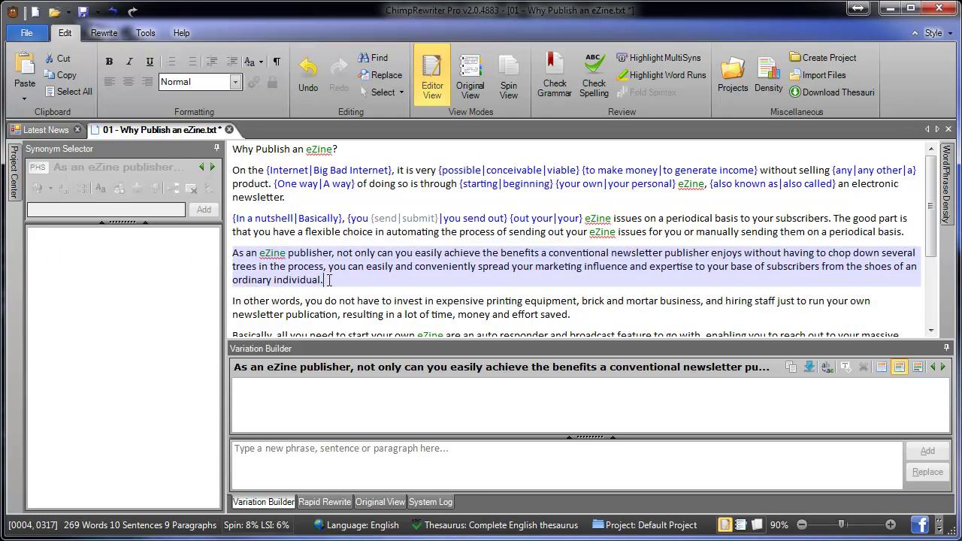
{"action": "type", "text": "In other words, eZines are better for the environment than conventional newsletters."}
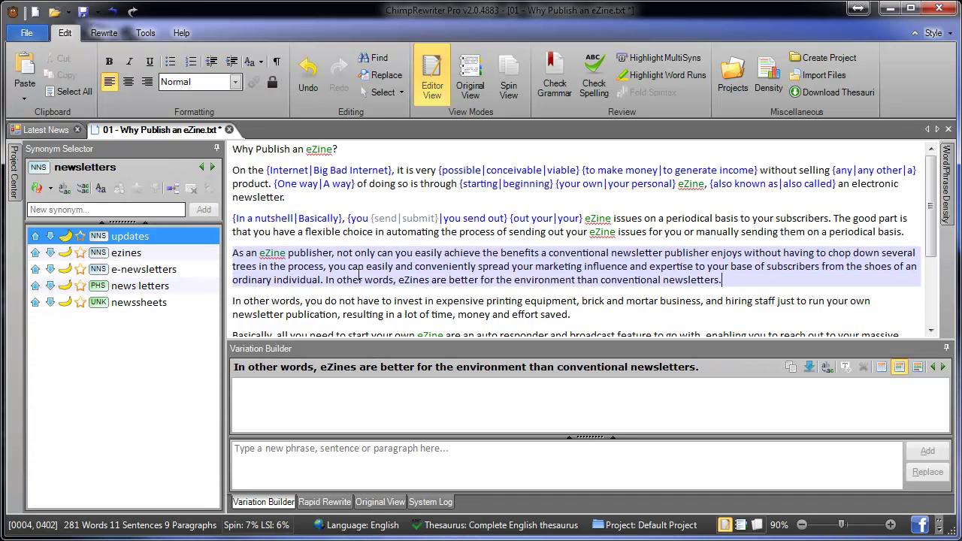
Add the going-green and better-for-the-planet sentences as two variations of the environment sentence
{"action": "left_click", "coordinate": [405, 280]}
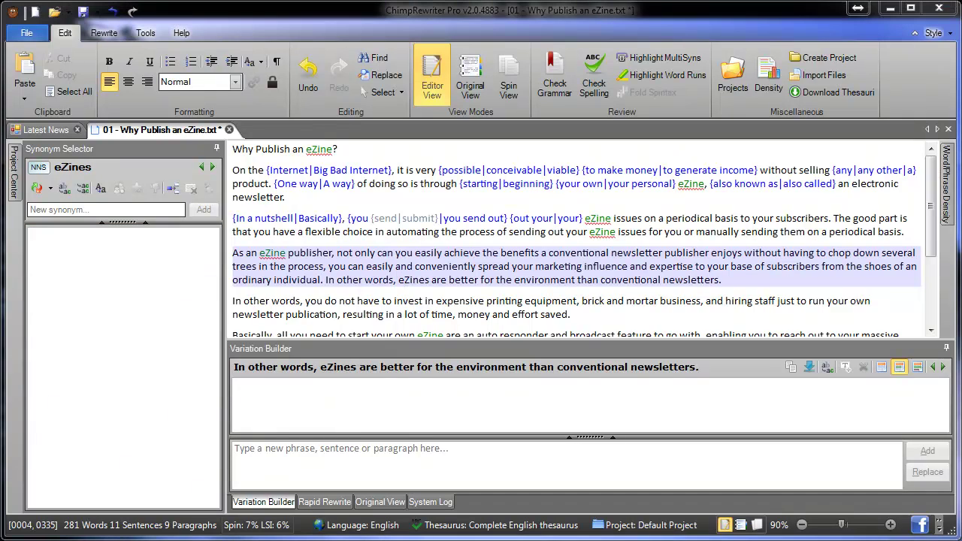
{"action": "left_click", "coordinate": [430, 481]}
{"action": "type", "text": "So technically, you're being more green by going eZine!"}
{"action": "key", "text": "Return"}
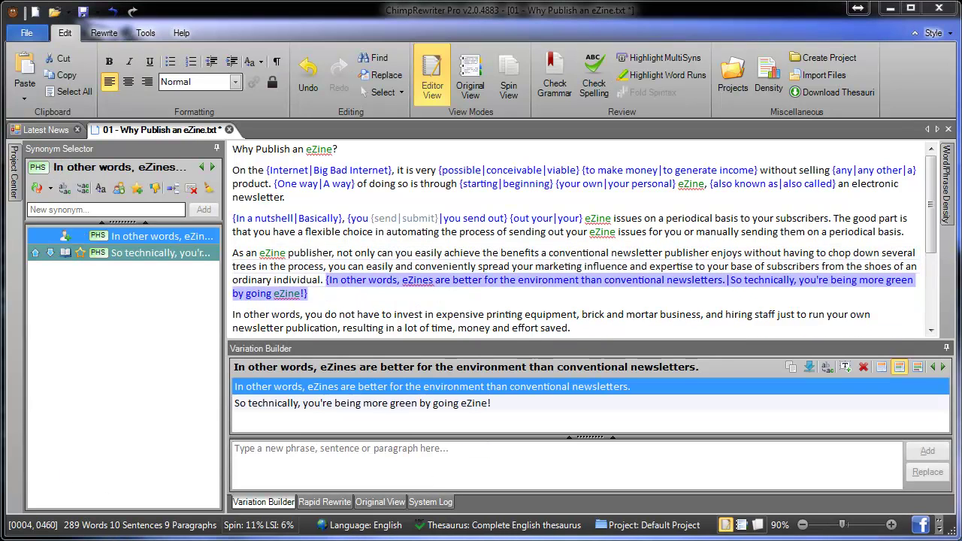
{"action": "left_click", "coordinate": [291, 460]}
{"action": "type", "text": "Effectively, using eZine distribution is much better for the planet."}
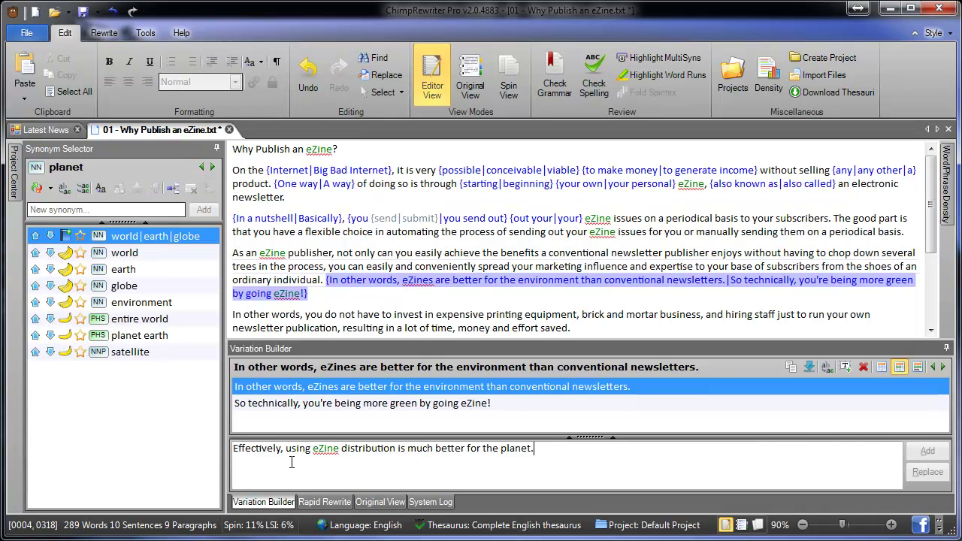
{"action": "key", "text": "Return"}
In the third variation, spin 'distribution' with 'delivery' and 'Effectively' with 'Essentially'
{"action": "left_click", "coordinate": [344, 425]}
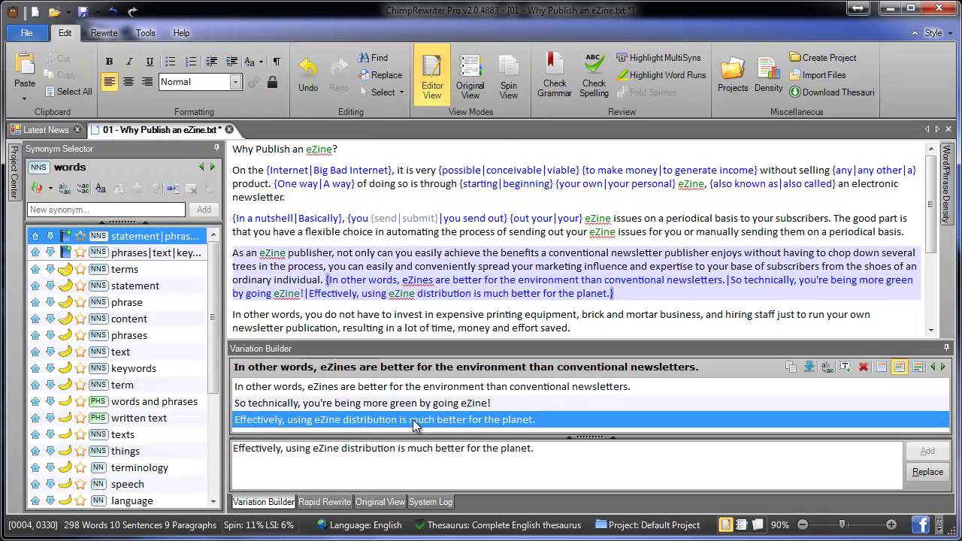
{"action": "left_click", "coordinate": [369, 447]}
{"action": "right_click", "coordinate": [368, 448]}
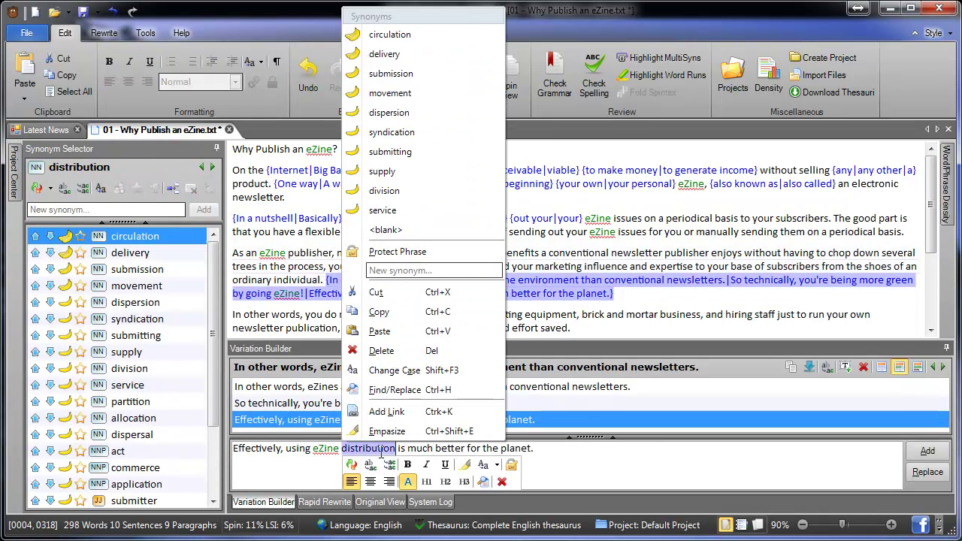
{"action": "left_click", "coordinate": [406, 54]}
{"action": "left_click", "coordinate": [278, 449]}
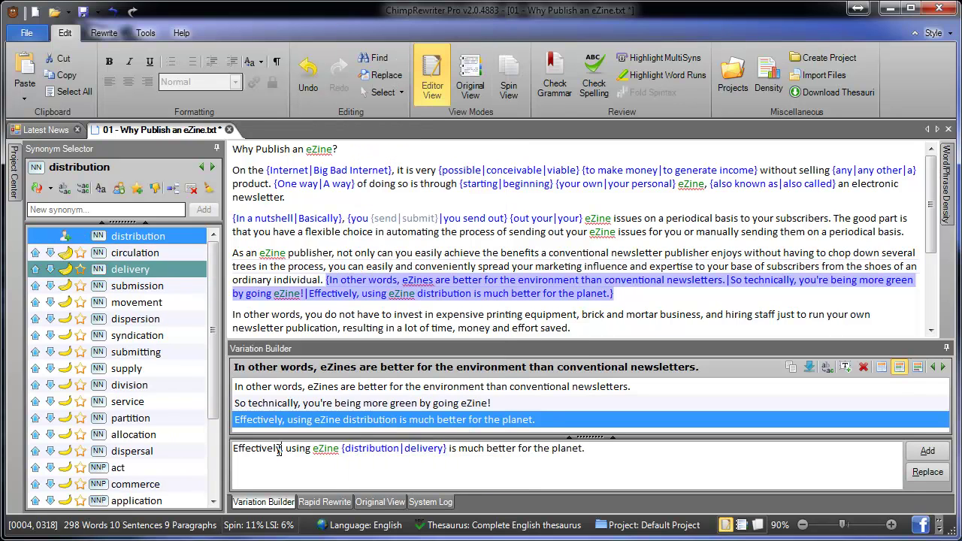
{"action": "double_click", "coordinate": [278, 450]}
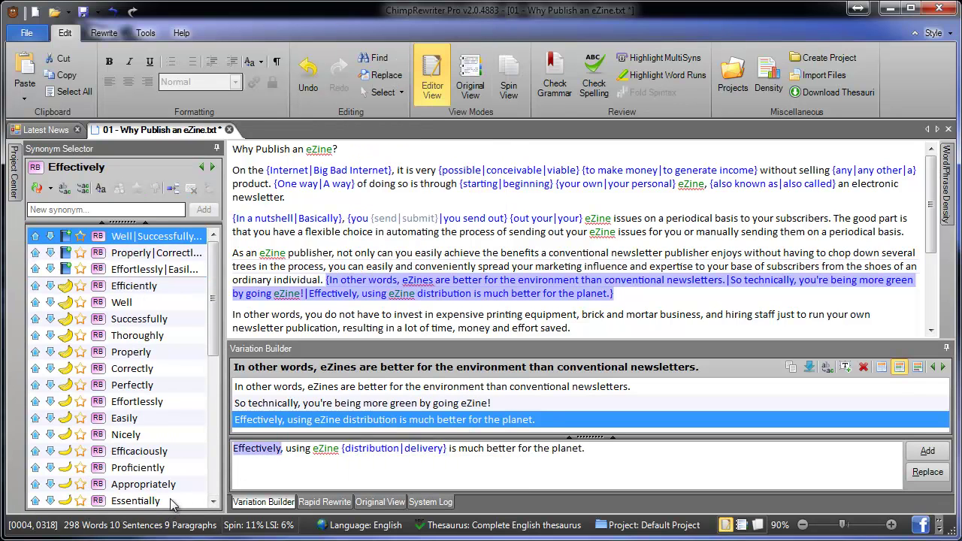
{"action": "double_click", "coordinate": [135, 500]}
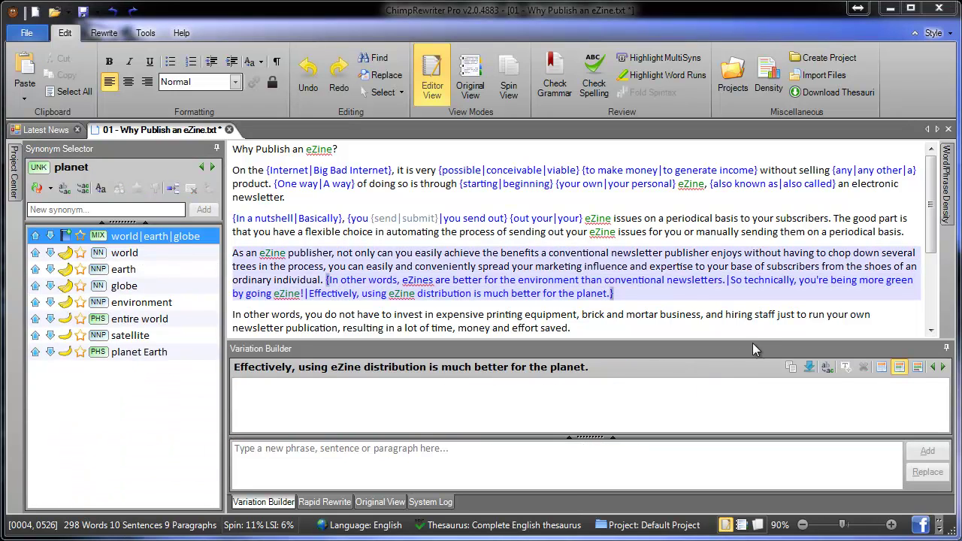
Add 'The second paragraph' as a whole-paragraph variation of the 'As an eZine publisher' paragraph
{"action": "left_click", "coordinate": [918, 368]}
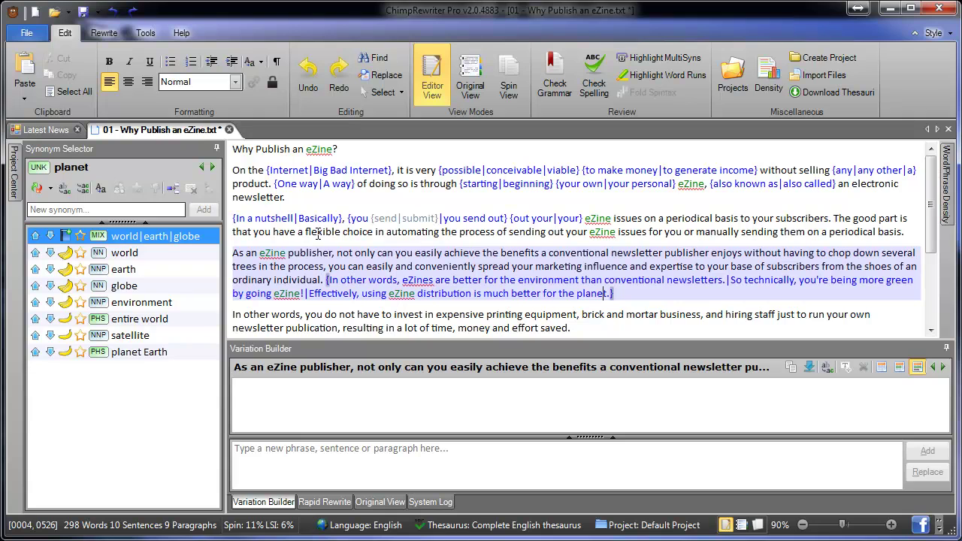
{"action": "left_click", "coordinate": [270, 255]}
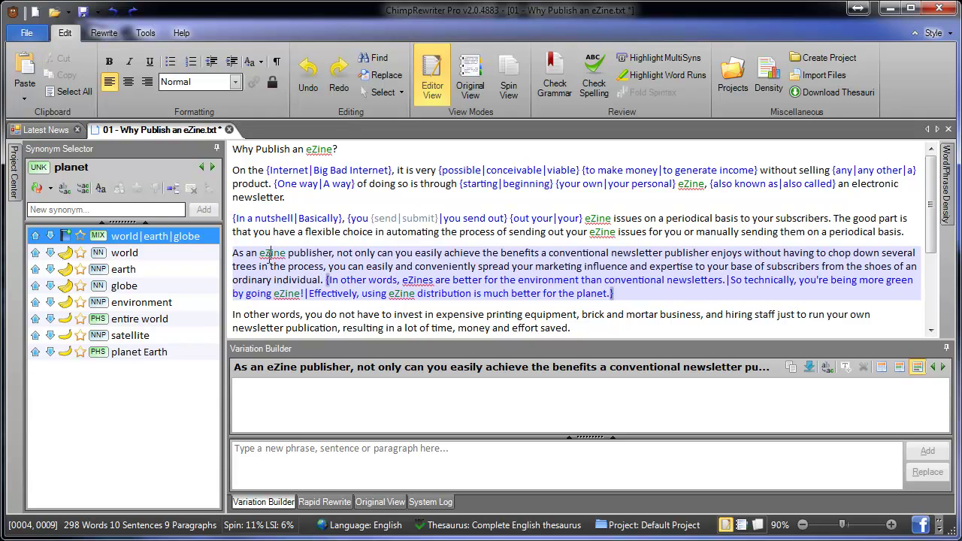
{"action": "left_click", "coordinate": [308, 449]}
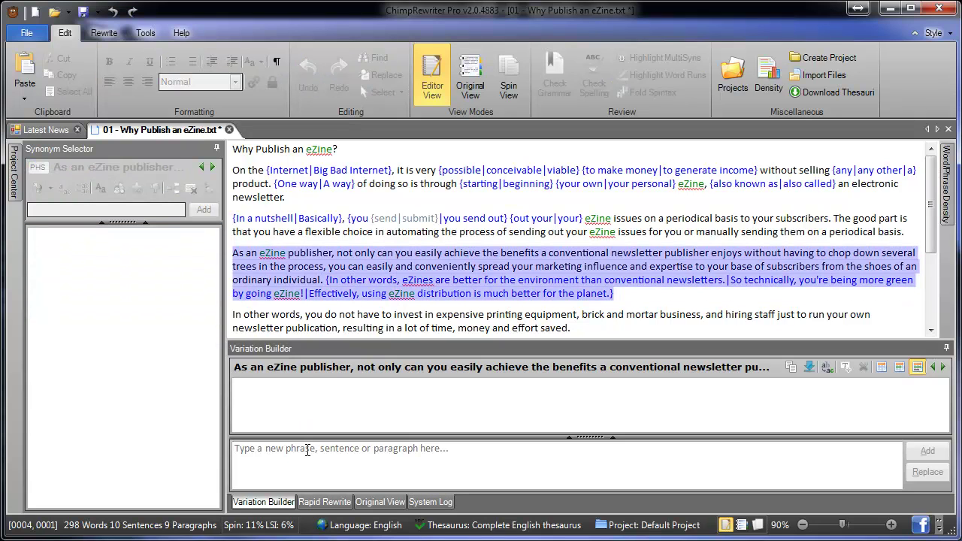
{"action": "type", "text": "The secon"}
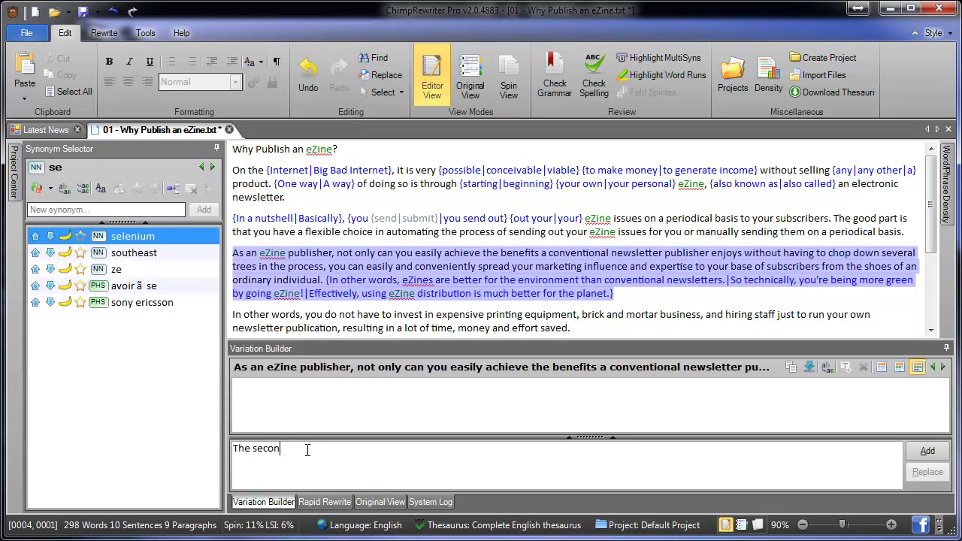
{"action": "type", "text": "d paragraph"}
{"action": "key", "text": "Return"}
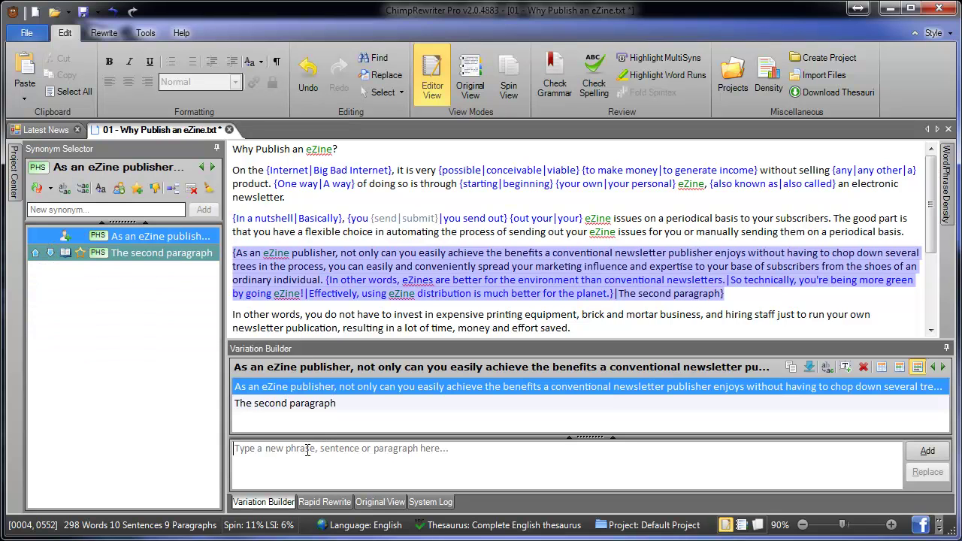
{"action": "left_click", "coordinate": [618, 293]}
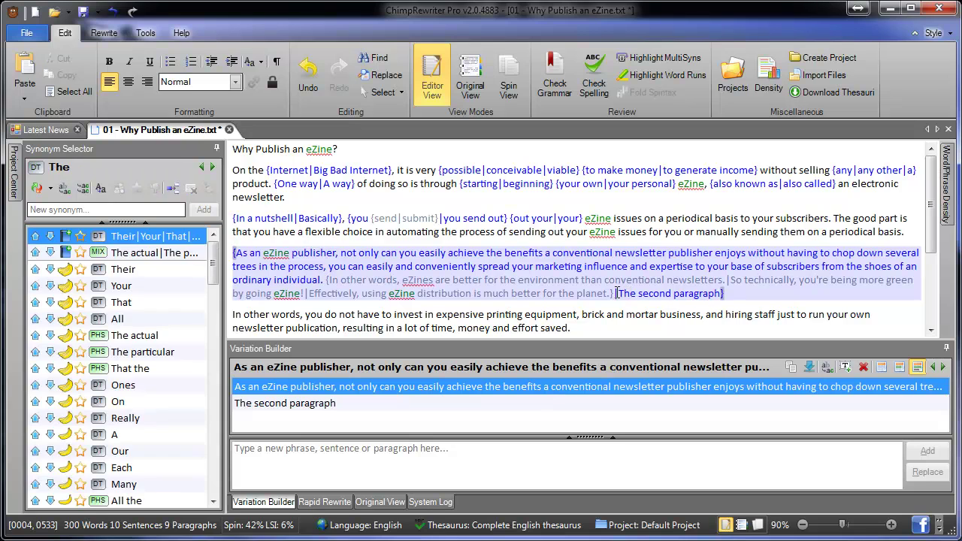
{"action": "left_click_drag", "start_coordinate": [617, 293], "coordinate": [233, 252]}
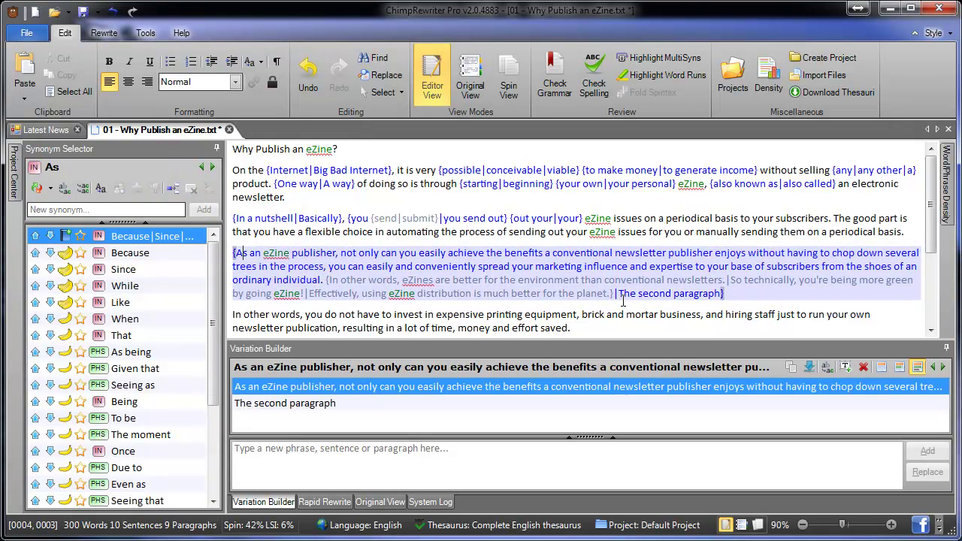
{"action": "left_click_drag", "start_coordinate": [618, 293], "coordinate": [637, 293]}
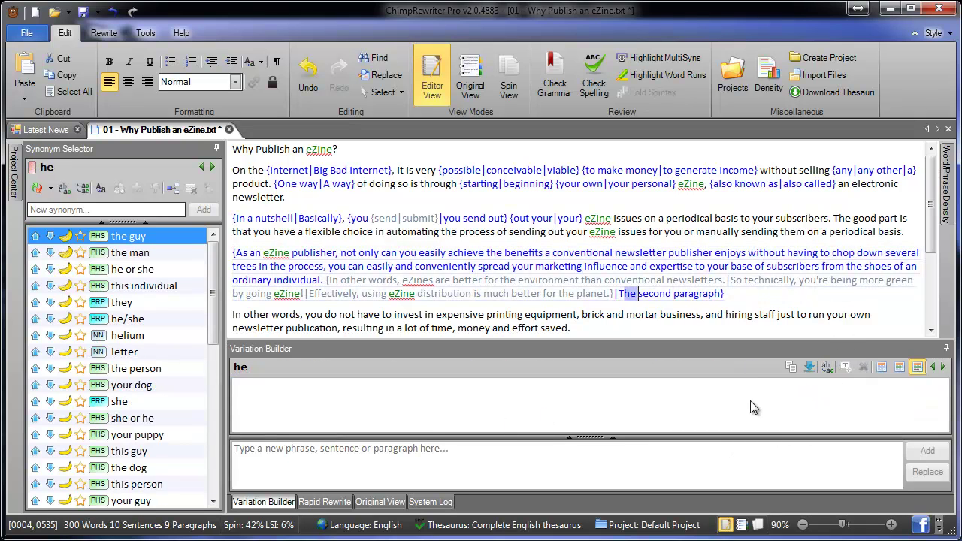
{"action": "left_click", "coordinate": [917, 368]}
Auto-hide the Variation Builder panel and select the article's last three paragraphs
{"action": "left_click", "coordinate": [638, 294]}
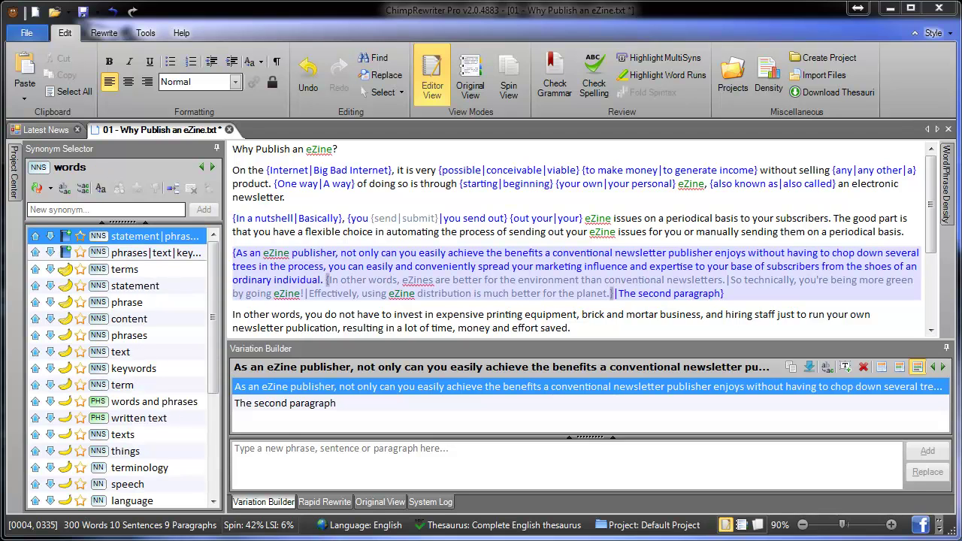
{"action": "key", "text": "Up"}
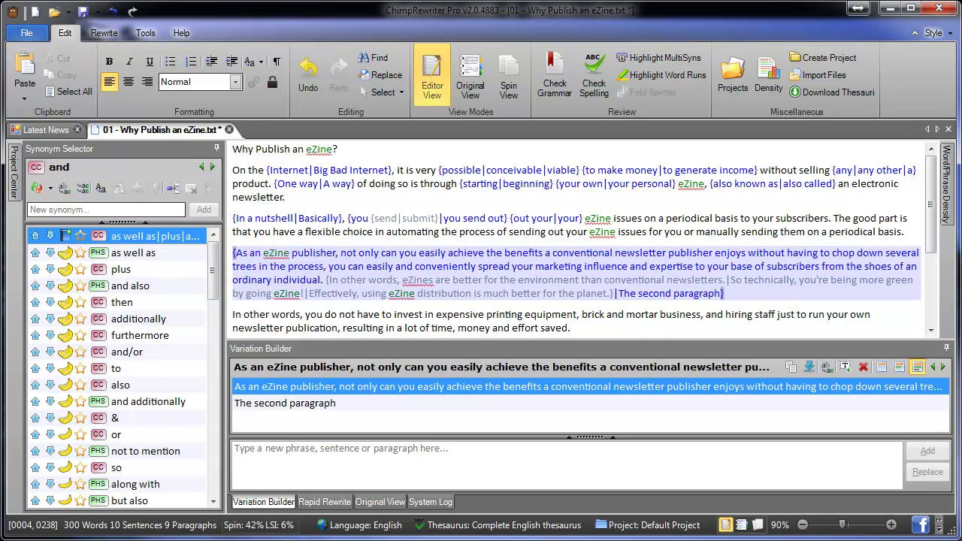
{"action": "left_click", "coordinate": [946, 348]}
{"action": "left_click", "coordinate": [633, 330]}
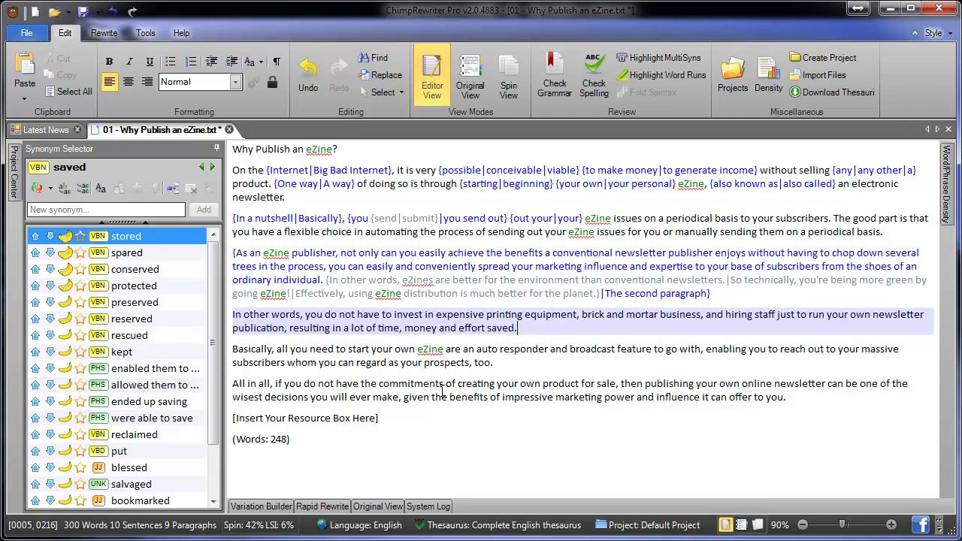
{"action": "left_click_drag", "start_coordinate": [820, 403], "coordinate": [232, 314]}
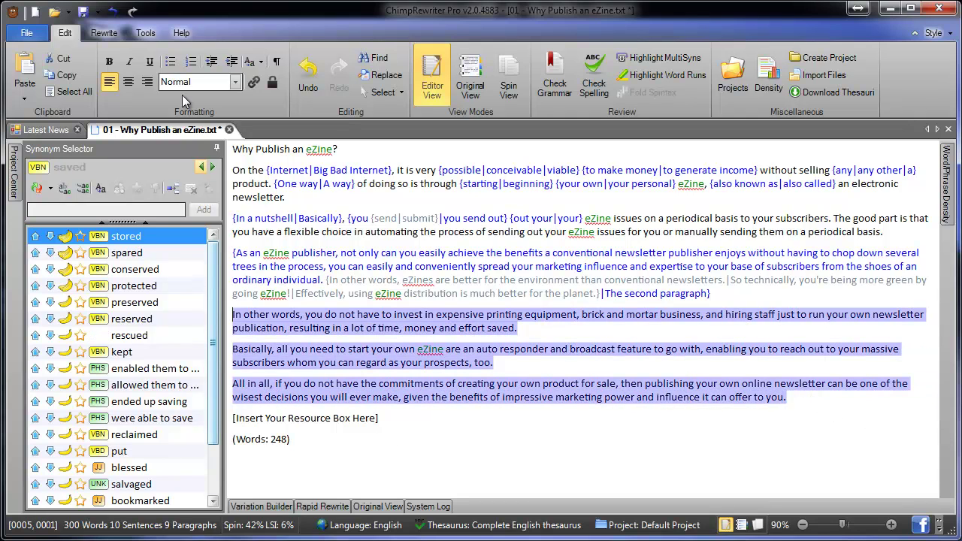
Auto-add Global Synonyms across the article with minimum synonym quality set to Better
{"action": "left_click", "coordinate": [113, 35]}
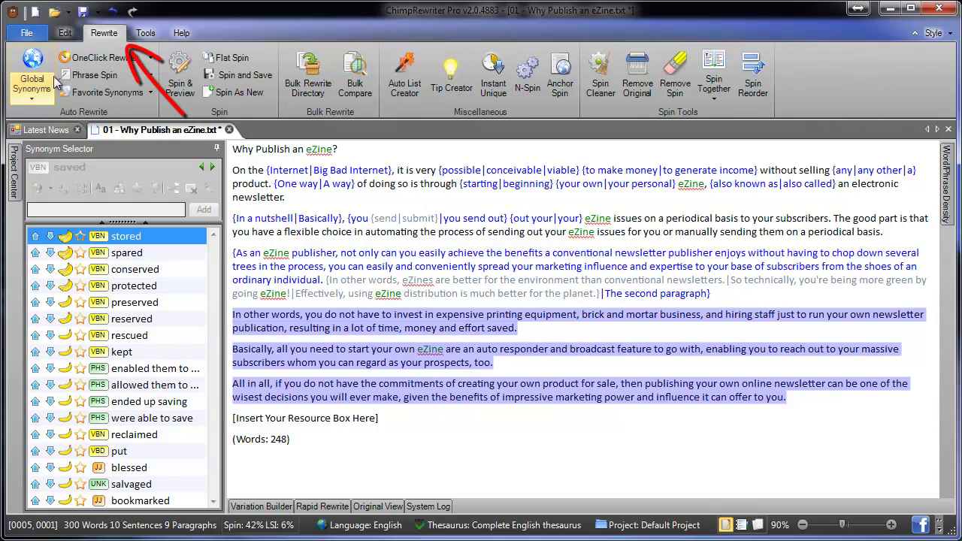
{"action": "left_click", "coordinate": [33, 66]}
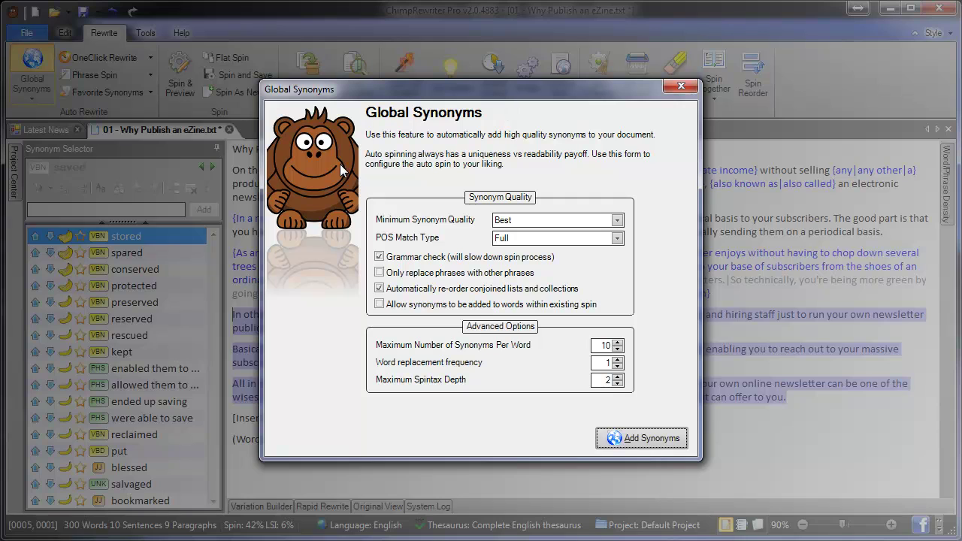
{"action": "left_click", "coordinate": [610, 221]}
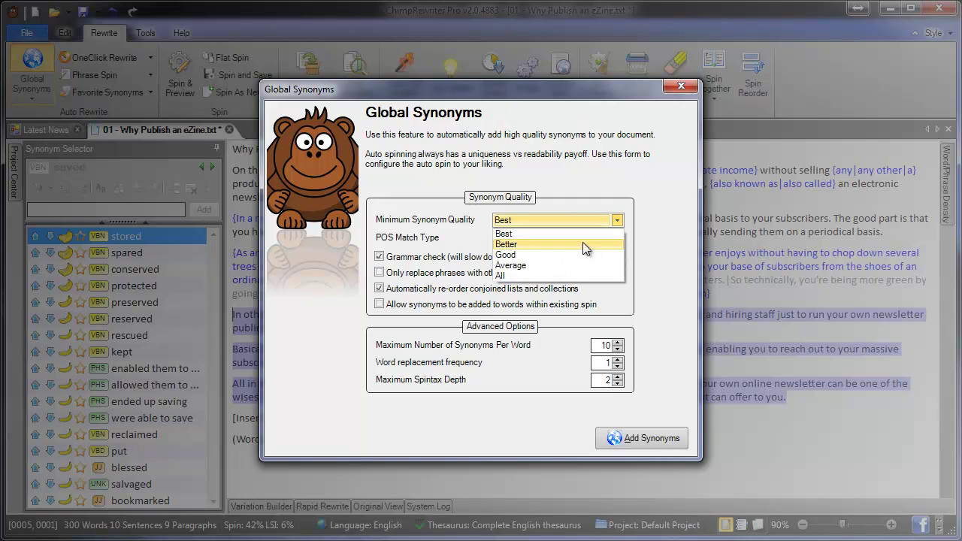
{"action": "left_click", "coordinate": [582, 242]}
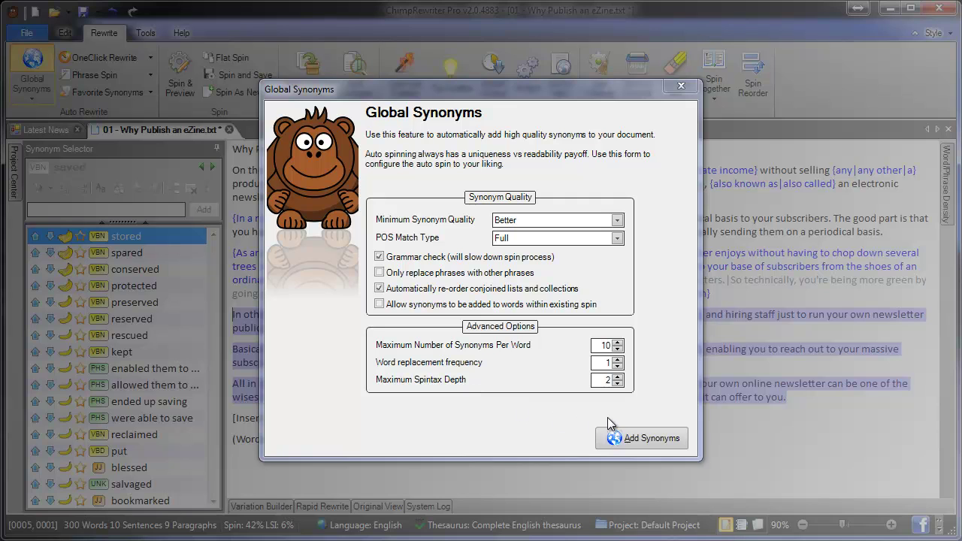
{"action": "left_click", "coordinate": [662, 432]}
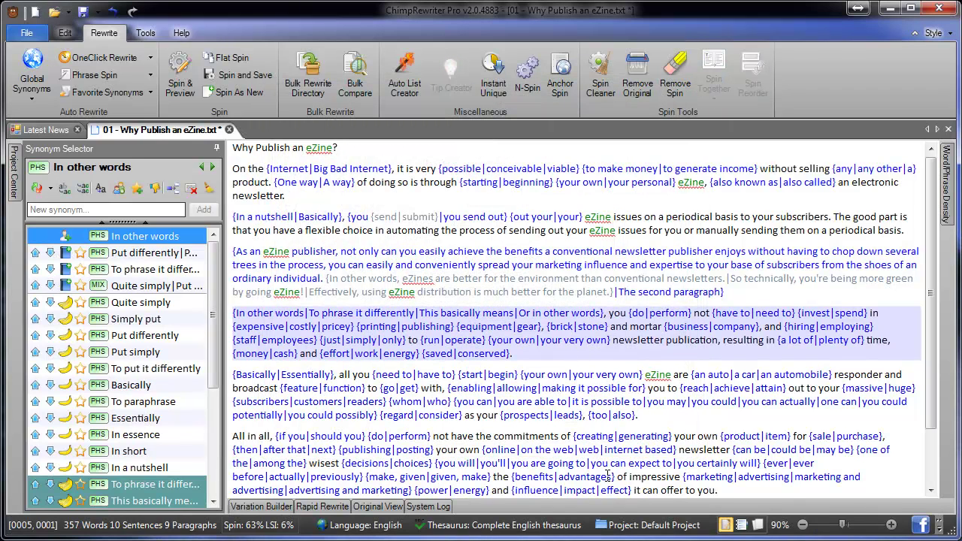
{"action": "scroll", "coordinate": [632, 404], "scroll_direction": "down", "scroll_amount": 2}
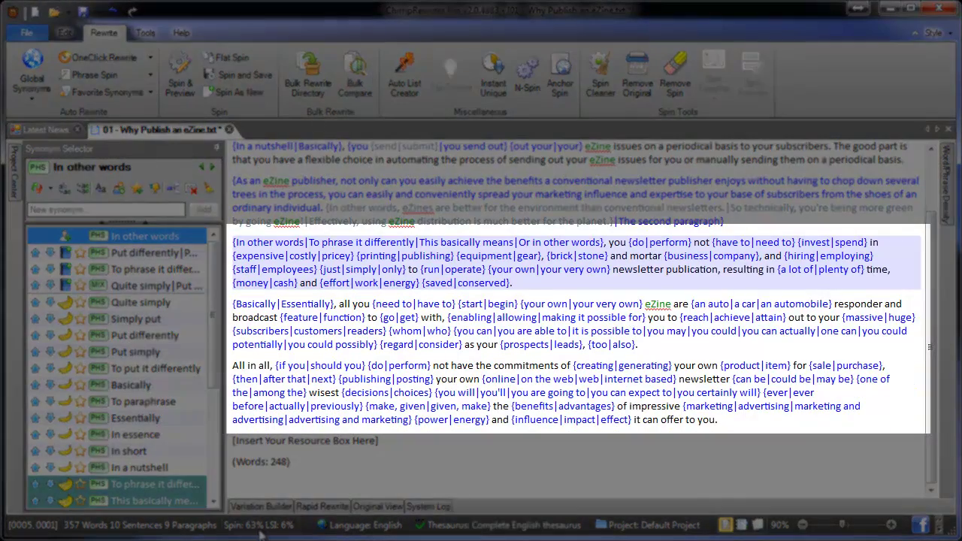
{"action": "scroll", "coordinate": [501, 359], "scroll_direction": "up", "scroll_amount": 2}
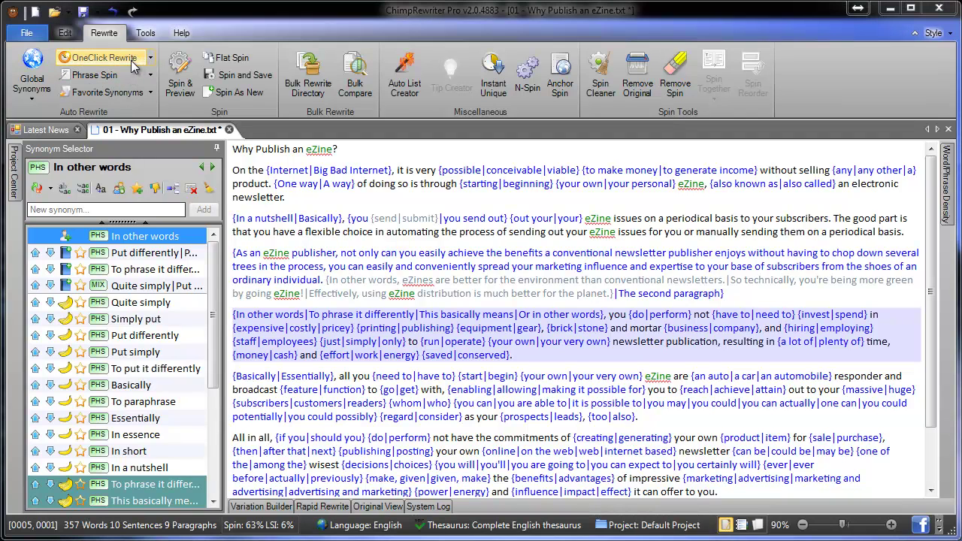
{"action": "left_click", "coordinate": [506, 218]}
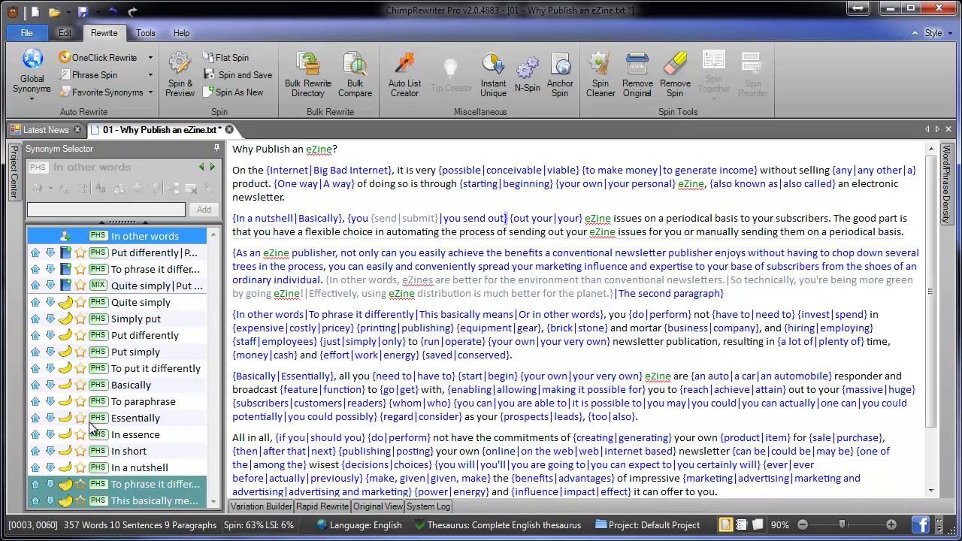
{"action": "key", "text": "ctrl+Home"}
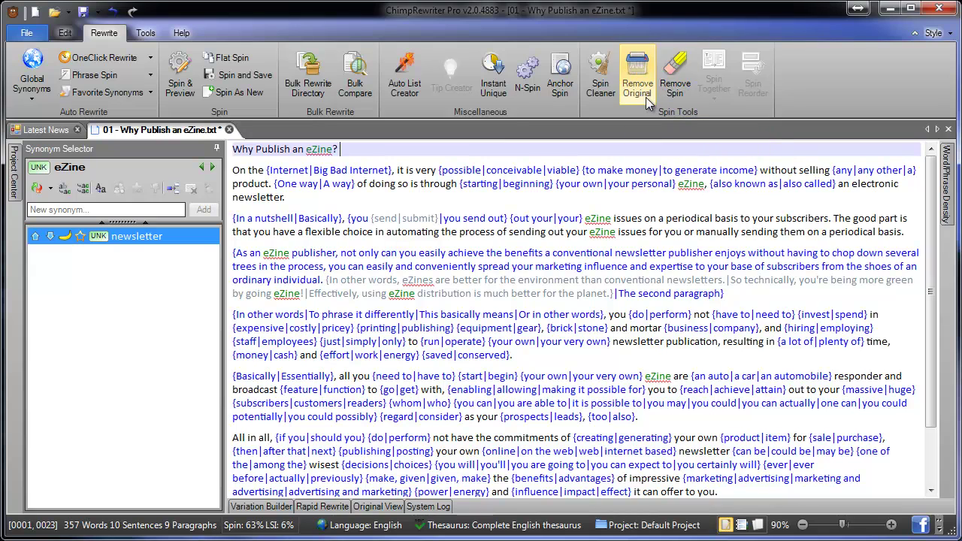
Remove all spin from the 'In a nutshell' paragraph
{"action": "left_click", "coordinate": [521, 253]}
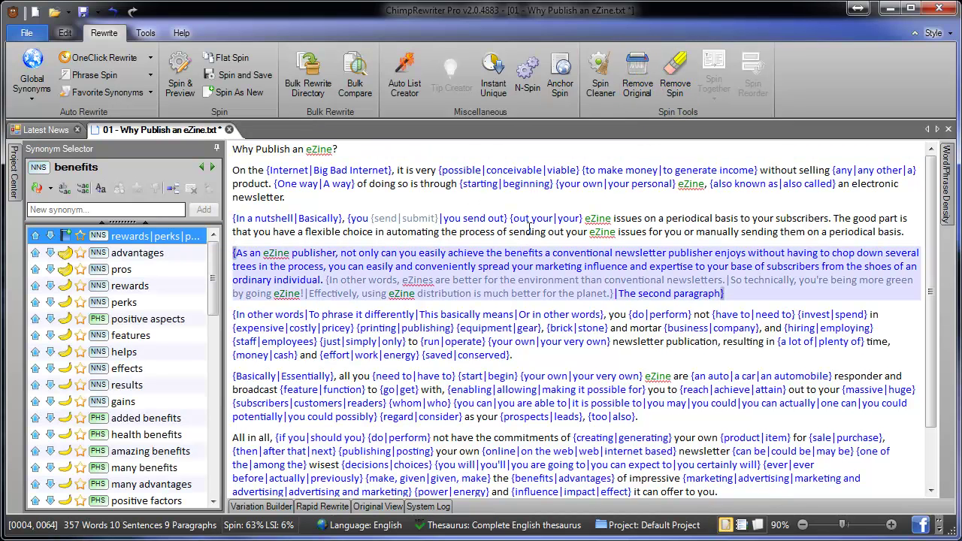
{"action": "left_click", "coordinate": [920, 233]}
{"action": "key", "text": "shift+Home"}
{"action": "key", "text": "shift+Up"}
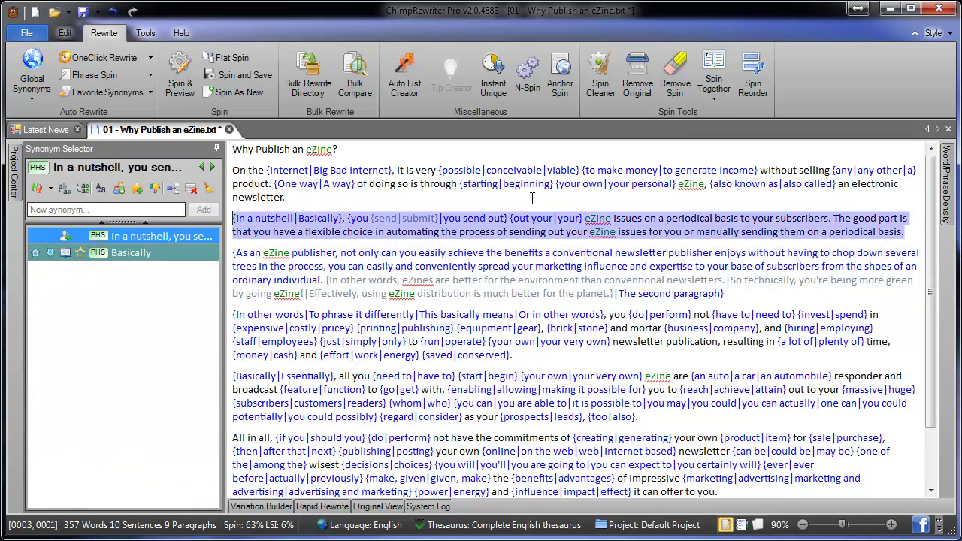
{"action": "left_click", "coordinate": [686, 83]}
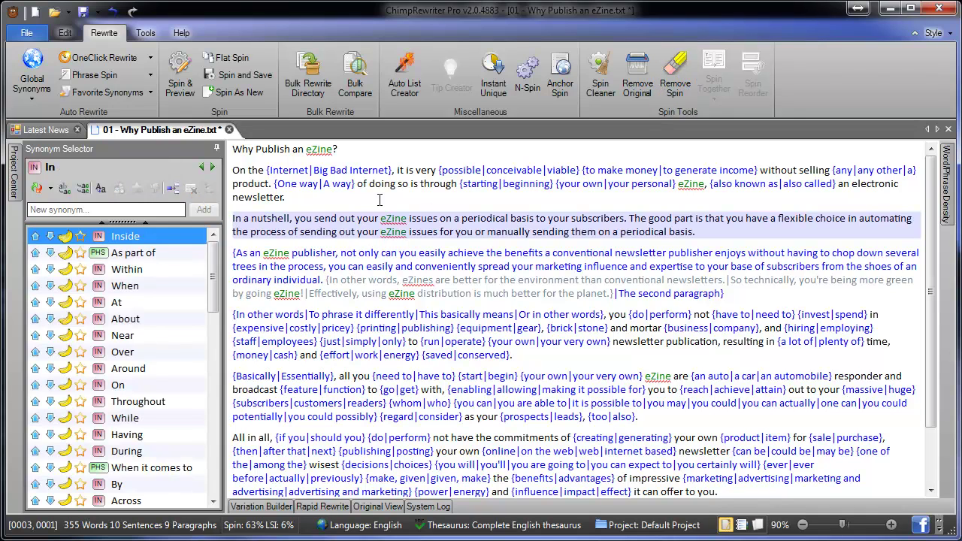
Remove the original words from the Basically|Essentially paragraph's spins
{"action": "left_click", "coordinate": [587, 265]}
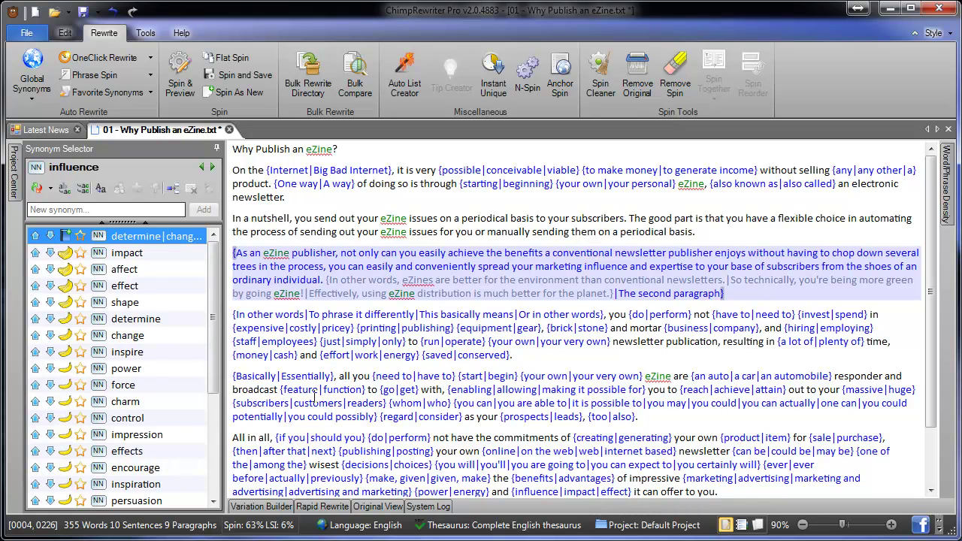
{"action": "double_click", "coordinate": [260, 376]}
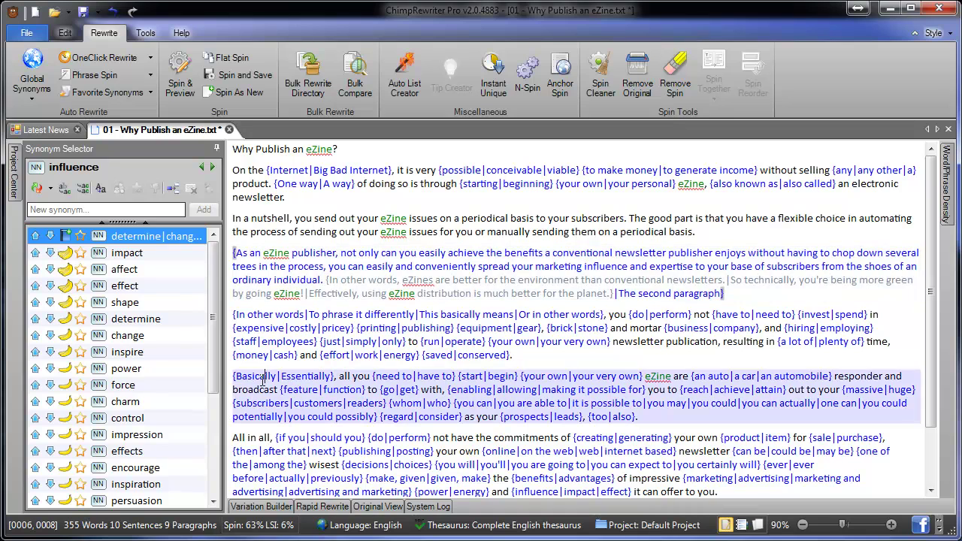
{"action": "double_click", "coordinate": [299, 375]}
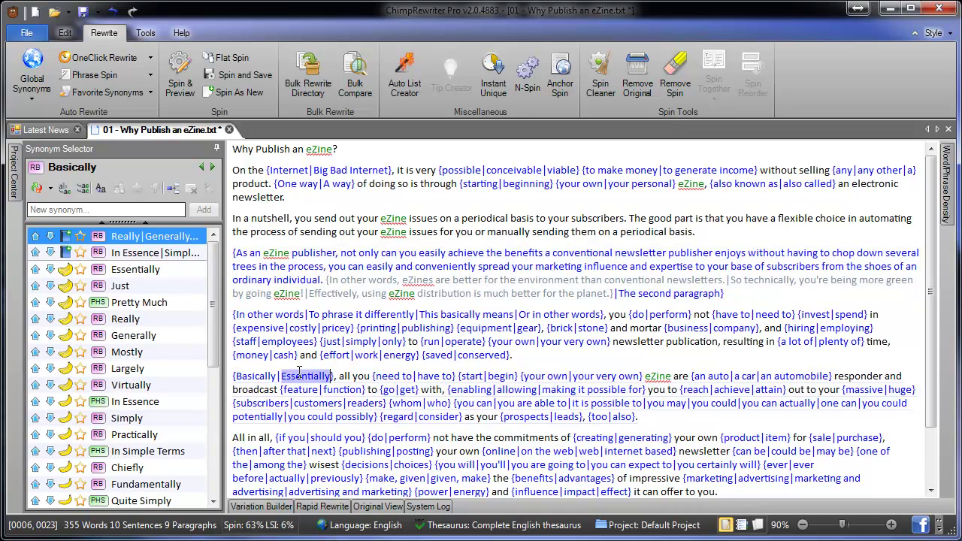
{"action": "left_click_drag", "start_coordinate": [685, 421], "coordinate": [232, 375]}
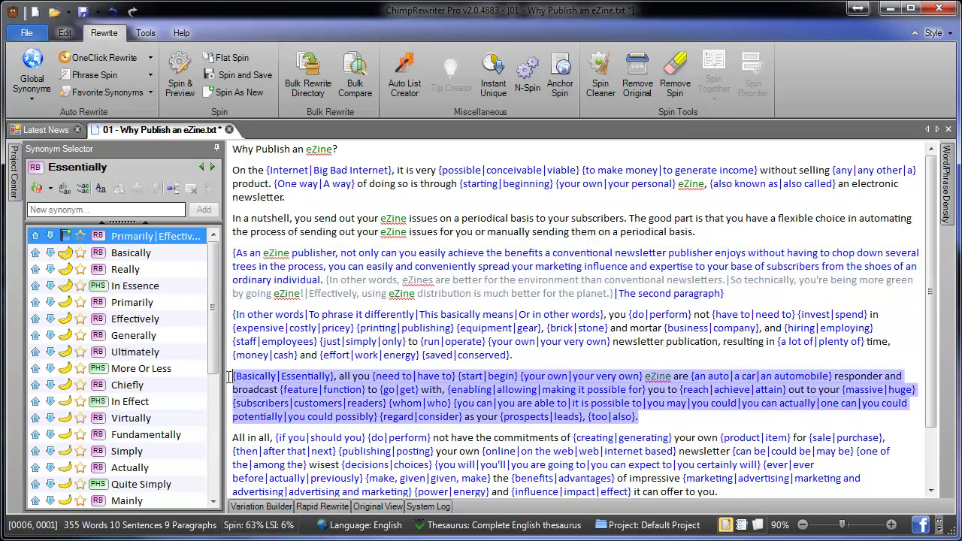
{"action": "left_click", "coordinate": [637, 87]}
{"action": "left_click", "coordinate": [293, 376]}
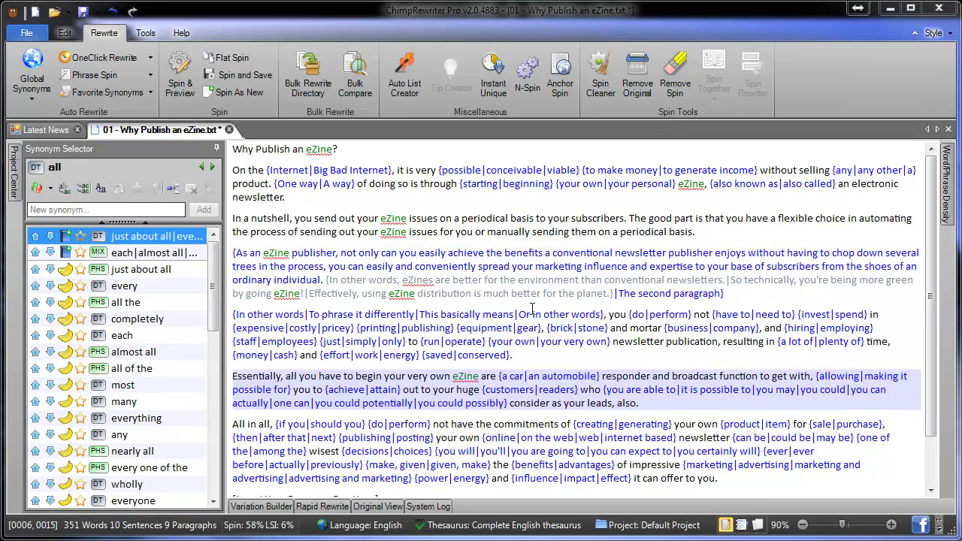
Run Spin & Preview to generate 10 spun copies with their similarity percentages
{"action": "left_click", "coordinate": [363, 183]}
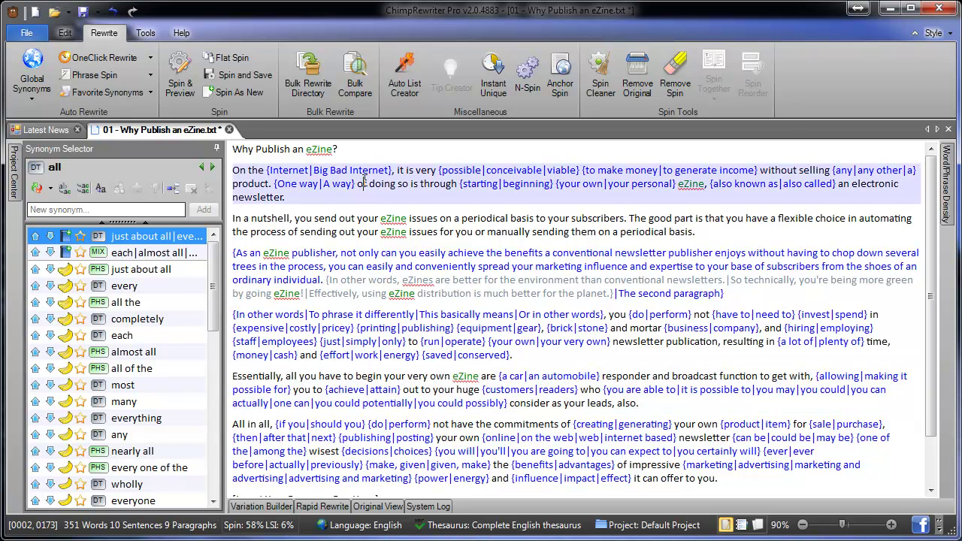
{"action": "key", "text": "ctrl+a"}
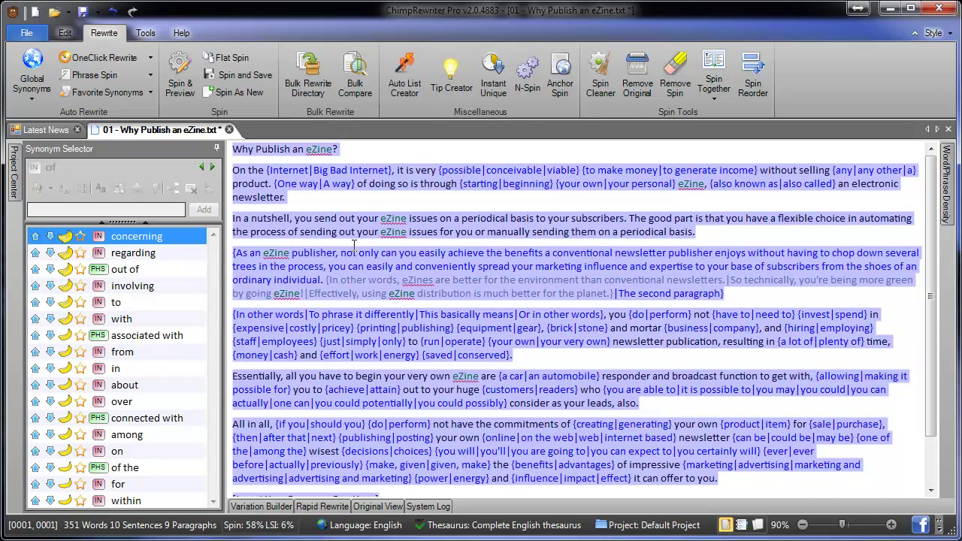
{"action": "left_click", "coordinate": [325, 184]}
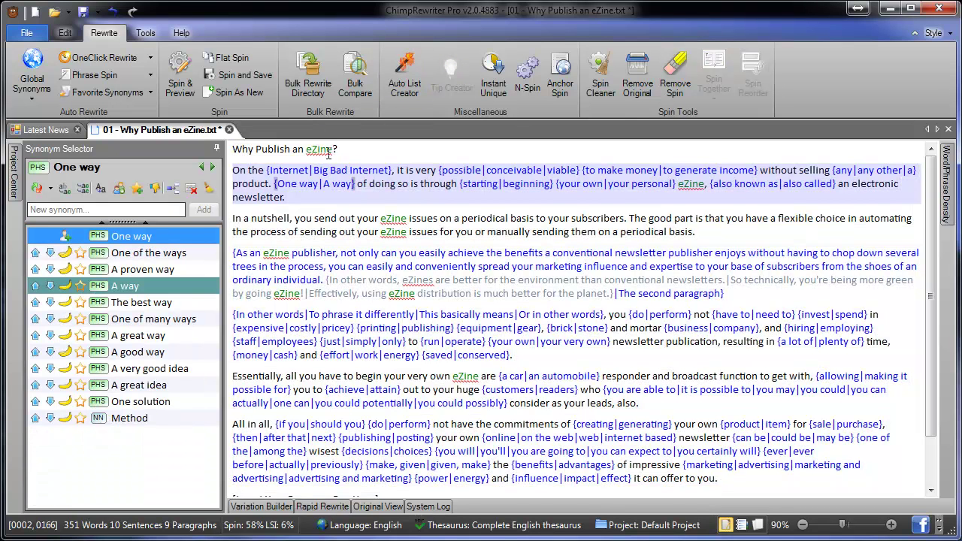
{"action": "left_click", "coordinate": [421, 253]}
{"action": "left_click", "coordinate": [181, 73]}
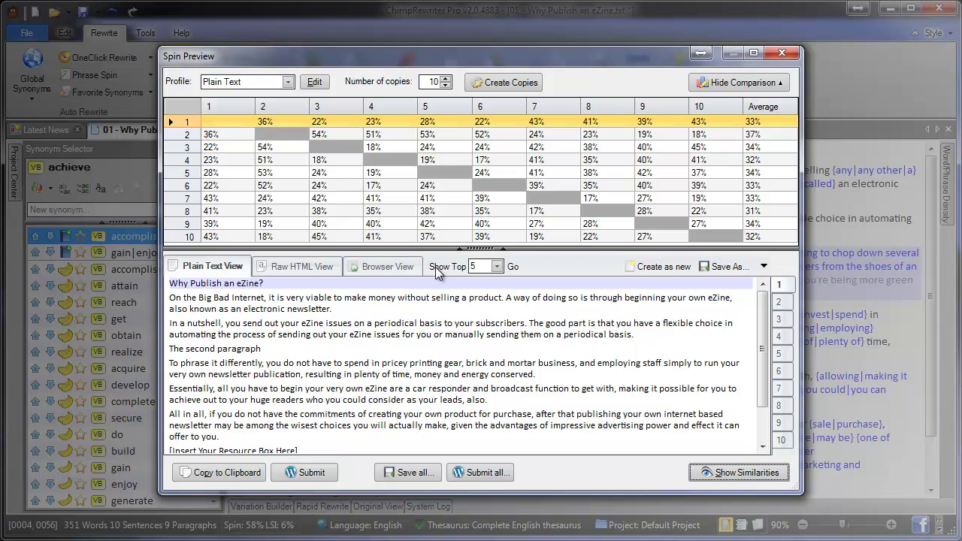
Filter the preview to the top 5 copies and save them all to the Desktop
{"action": "left_click", "coordinate": [513, 266]}
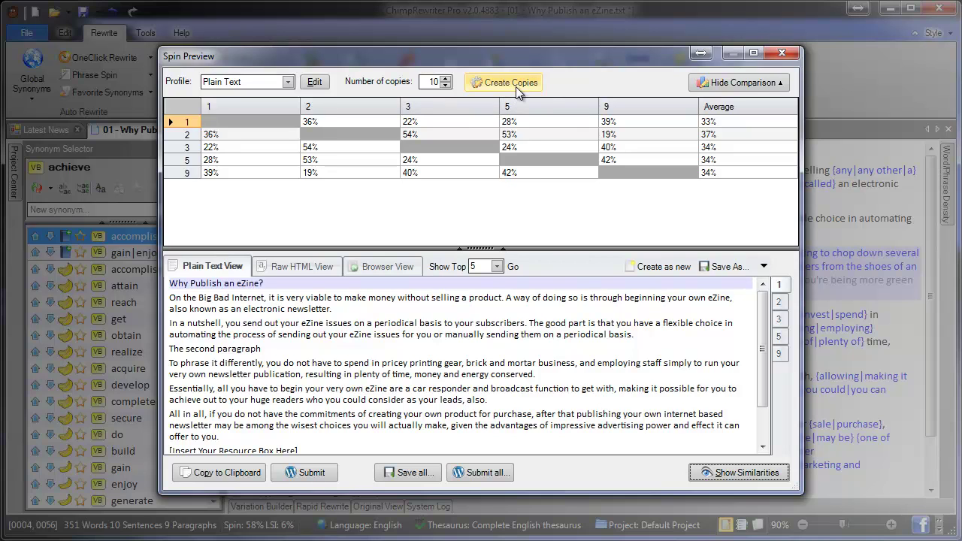
{"action": "left_click", "coordinate": [409, 473]}
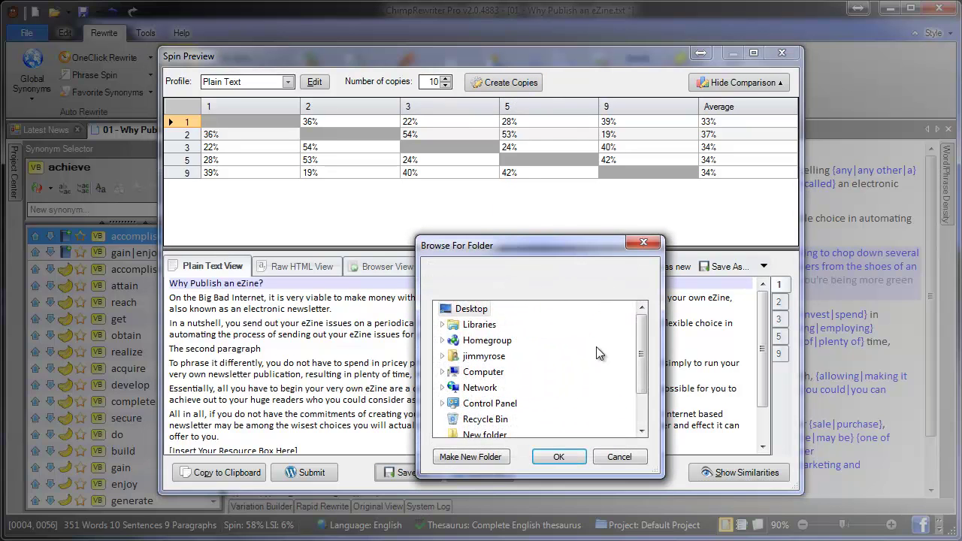
{"action": "left_click", "coordinate": [471, 309]}
{"action": "left_click", "coordinate": [553, 453]}
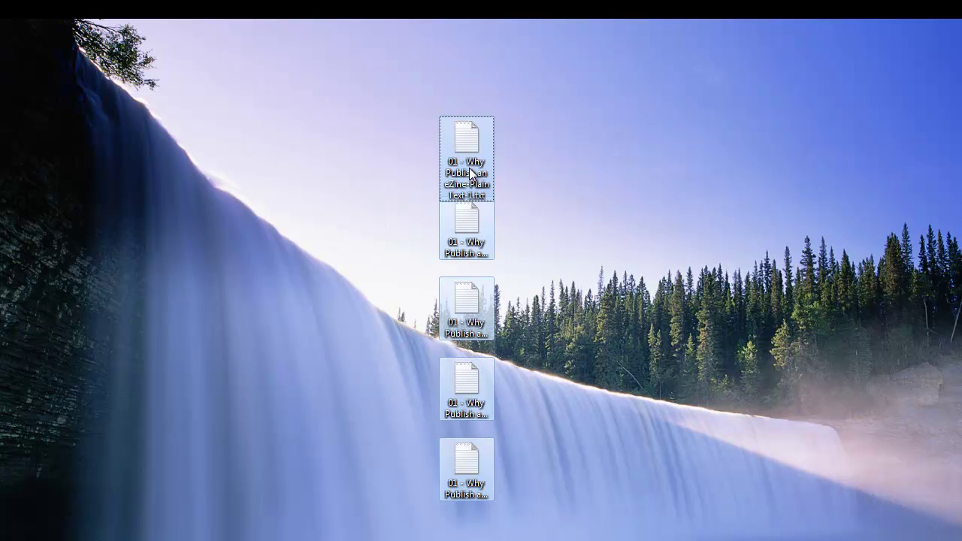
Select one of the saved '01 - Why Publish an eZine' text files on the desktop
{"action": "left_click", "coordinate": [451, 316]}
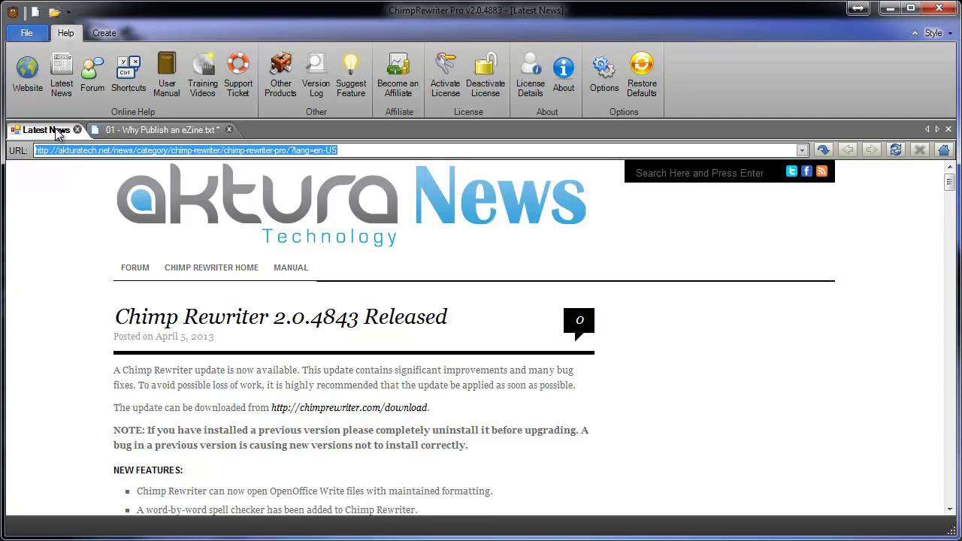
Return to the '01 - Why Publish an eZine.txt' document
{"action": "left_click", "coordinate": [130, 130]}
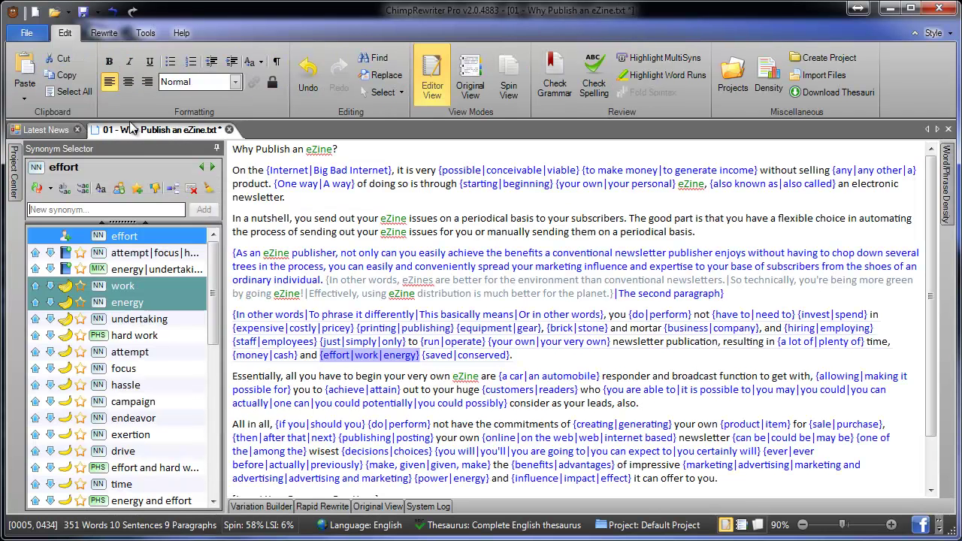